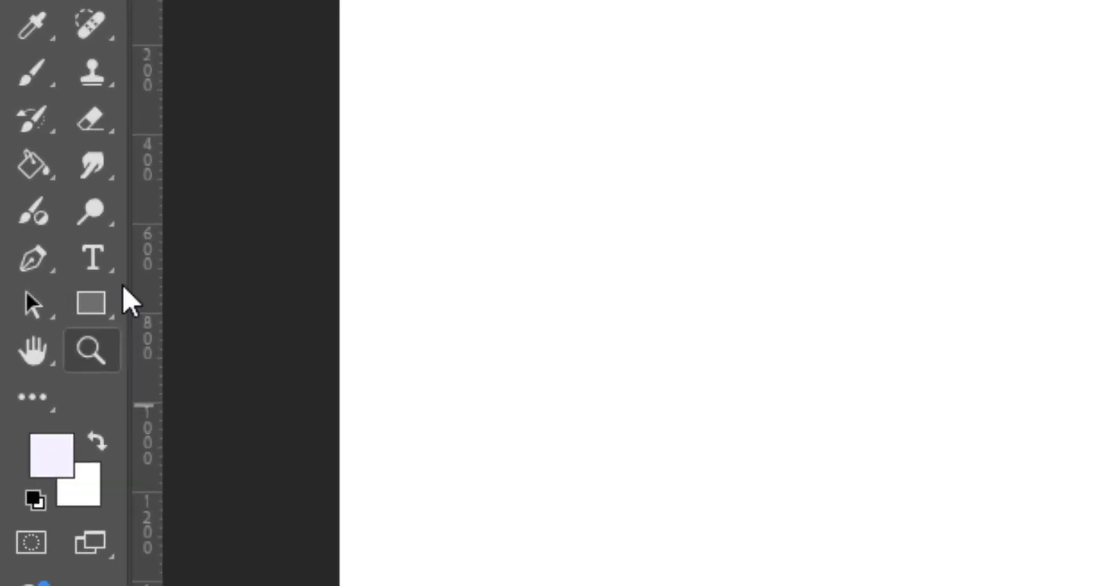
- Add the text GODZILLA in capitals as a new text layer near the bottom of the blank canvas
left_click(101, 262)
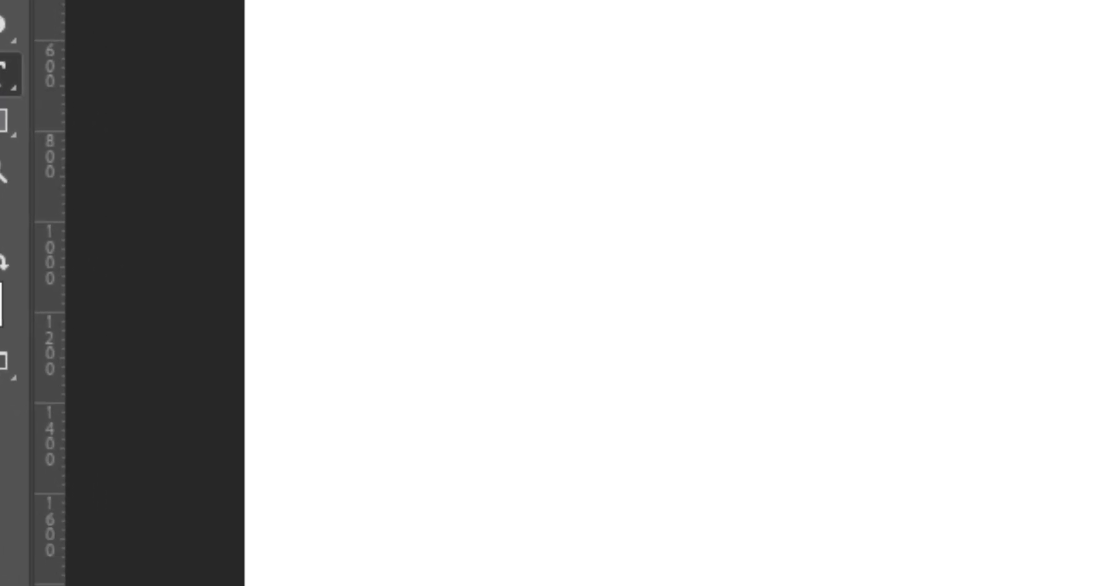
left_click(405, 402)
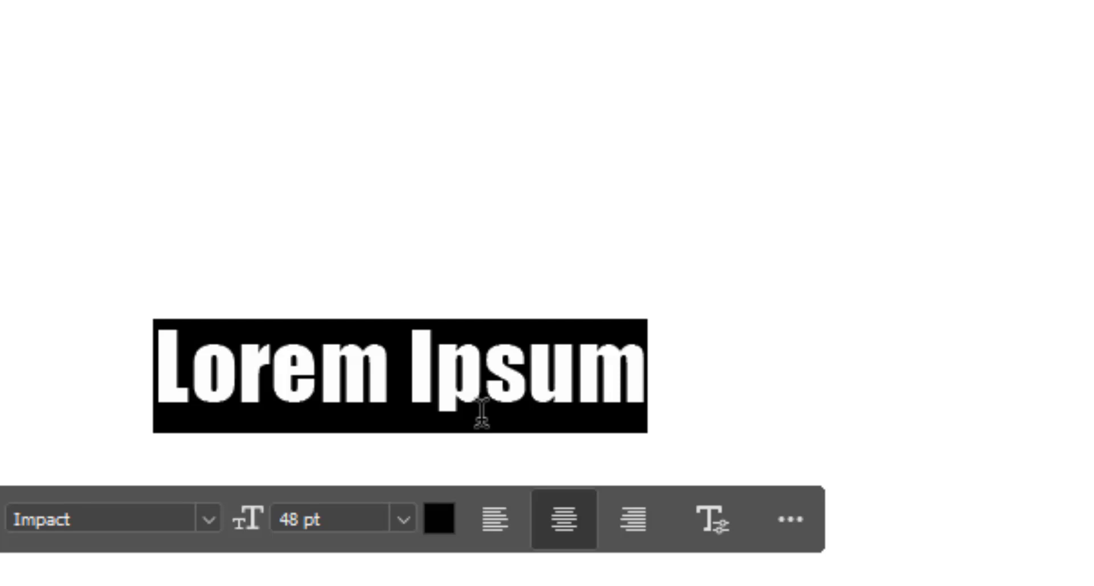
type("g")
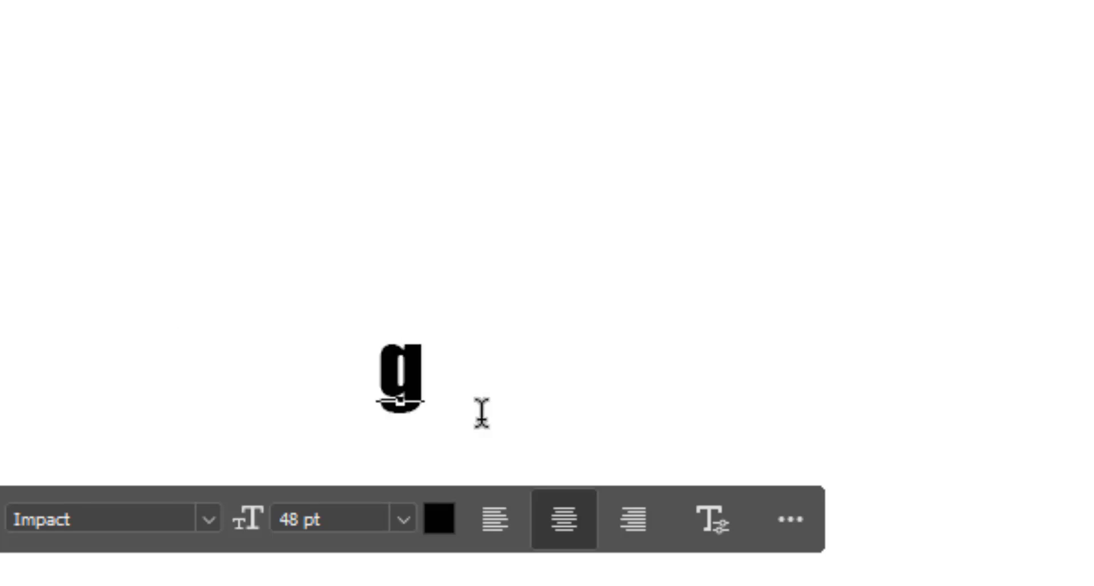
key("BackSpace")
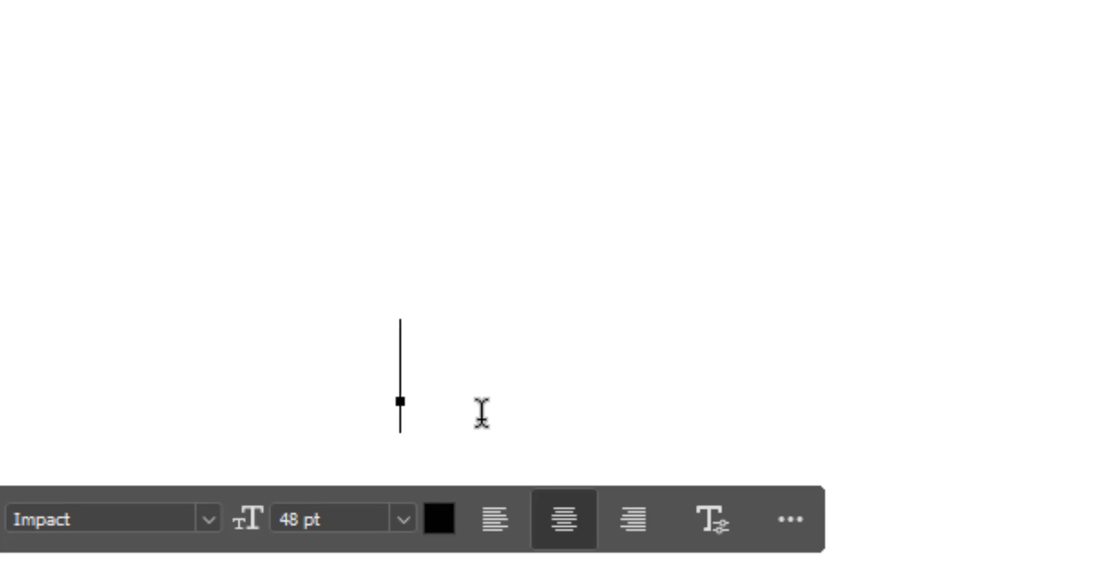
type("GODZI")
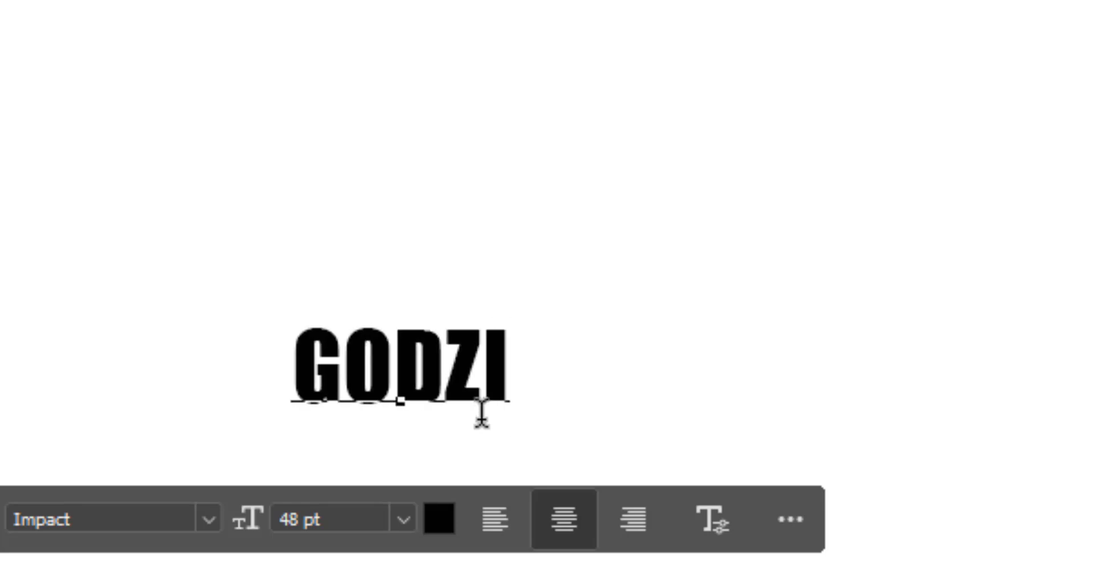
type("LLA")
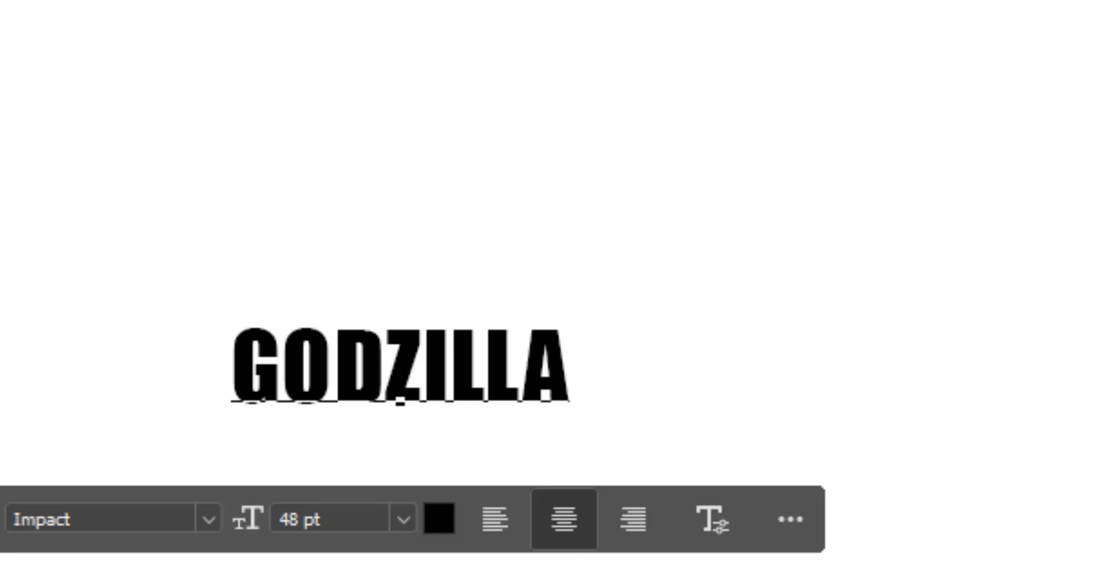
key("ctrl+Return")
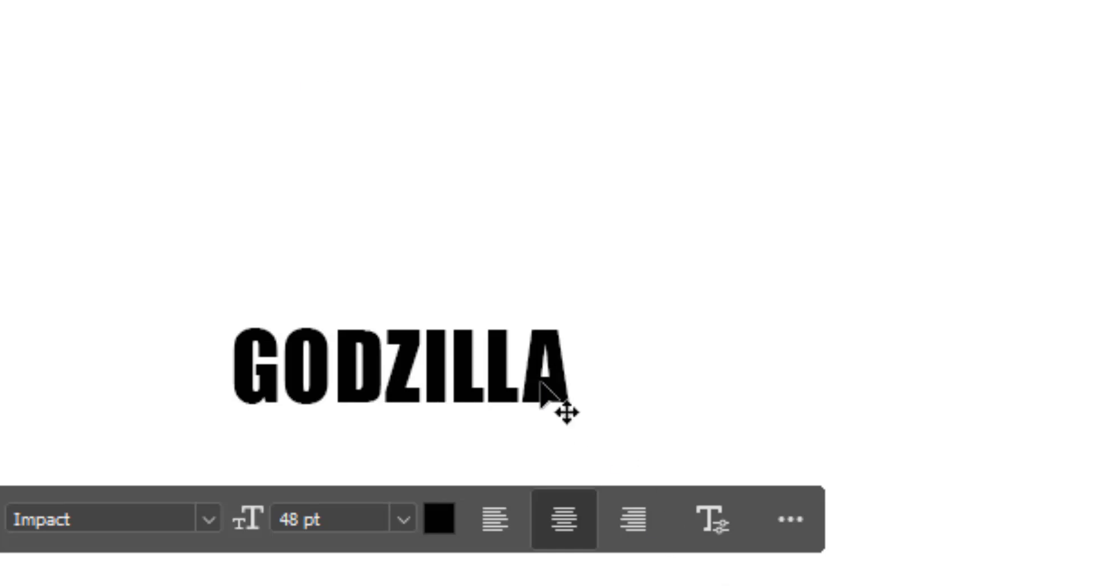
- Enlarge the GODZILLA text to 300 pt and move it across the lower part of the canvas
double_click(506, 379)
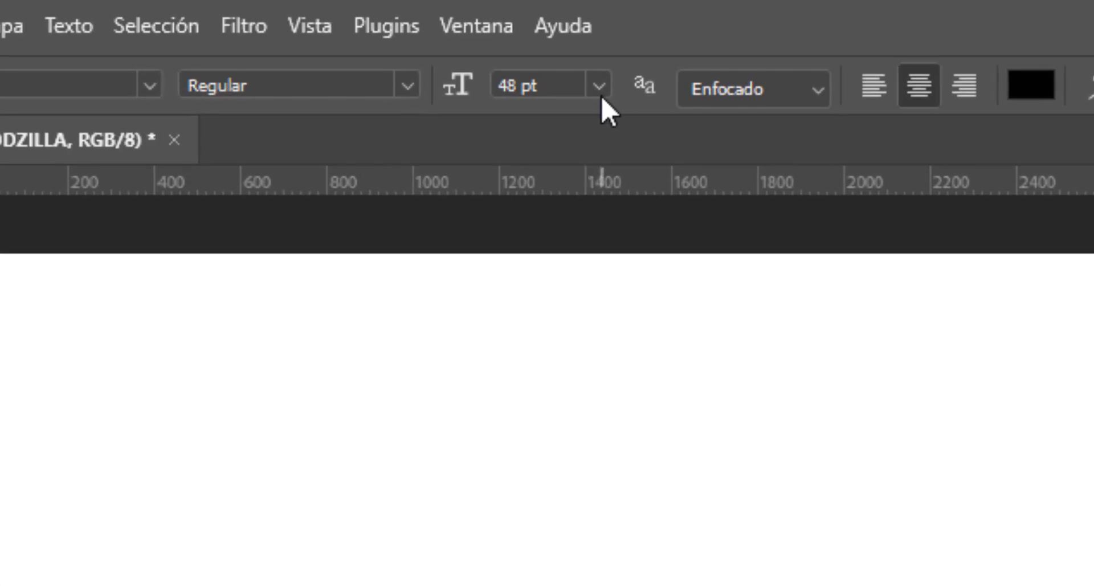
left_click(314, 28)
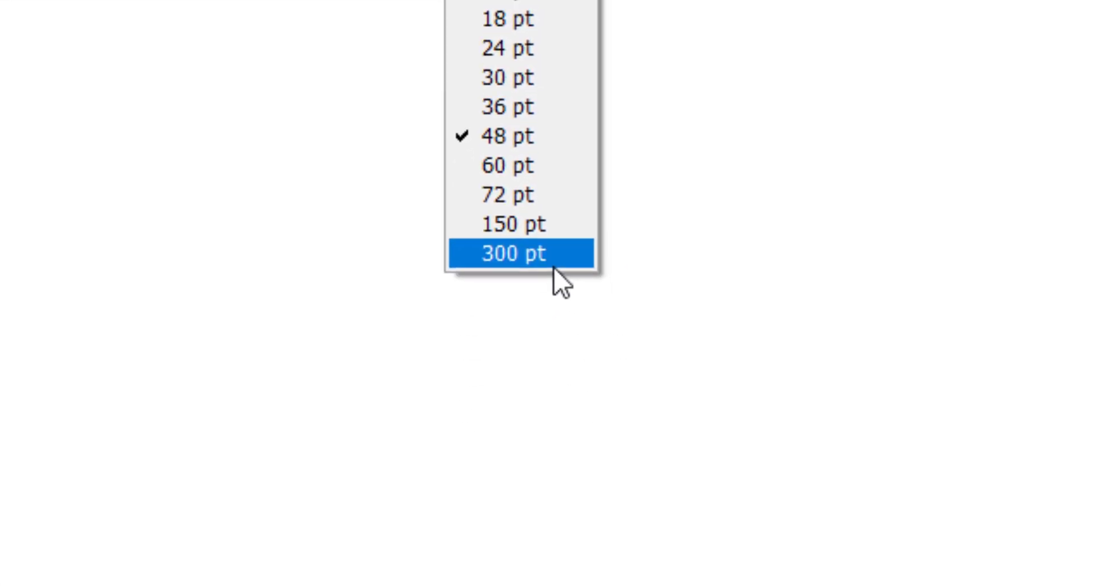
left_click(591, 544)
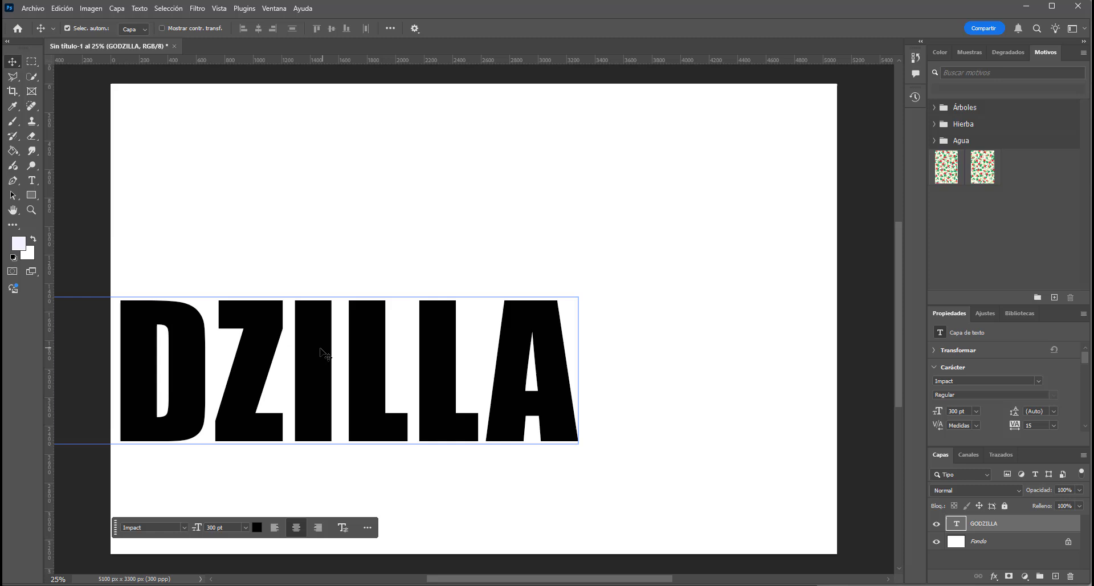
left_click_drag(322, 352, 535, 434)
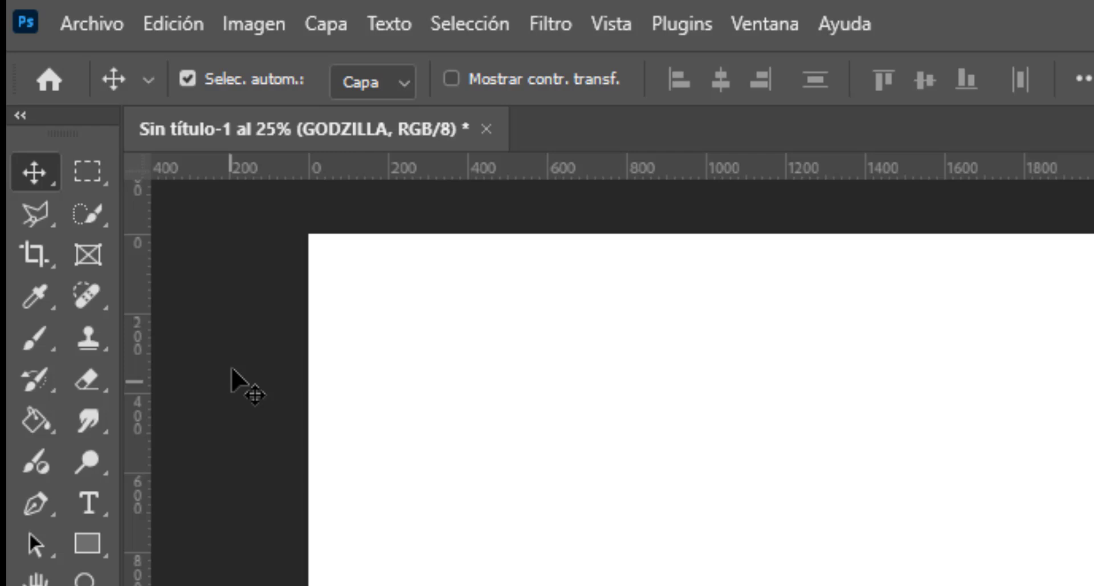
- Place the image film_godzilla_featureimage_desktop_1600x900 from the Ejercicios Photoshop folder as an embedded element
left_click(108, 28)
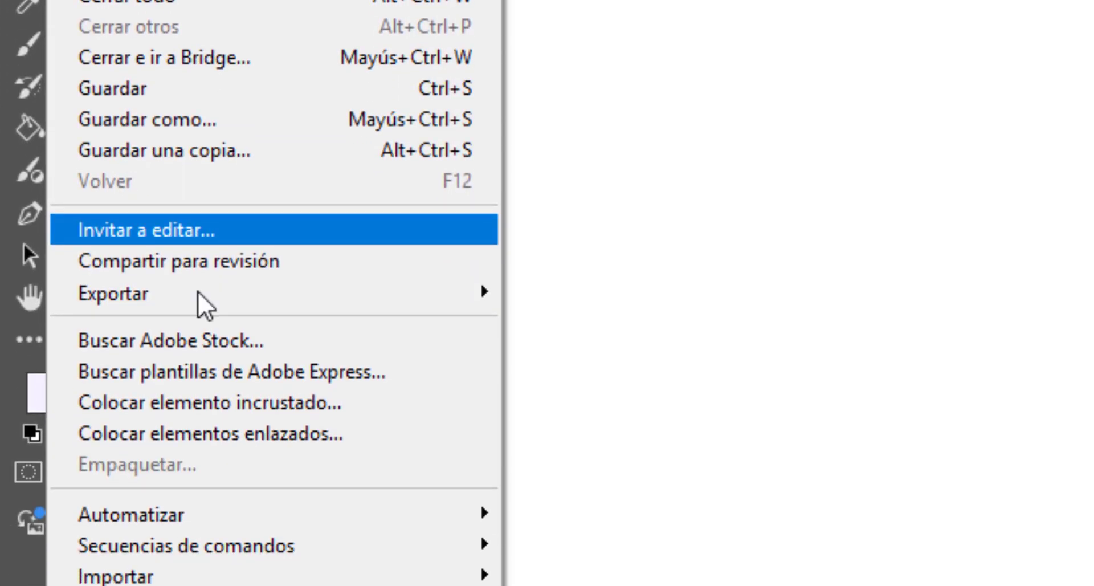
left_click(259, 395)
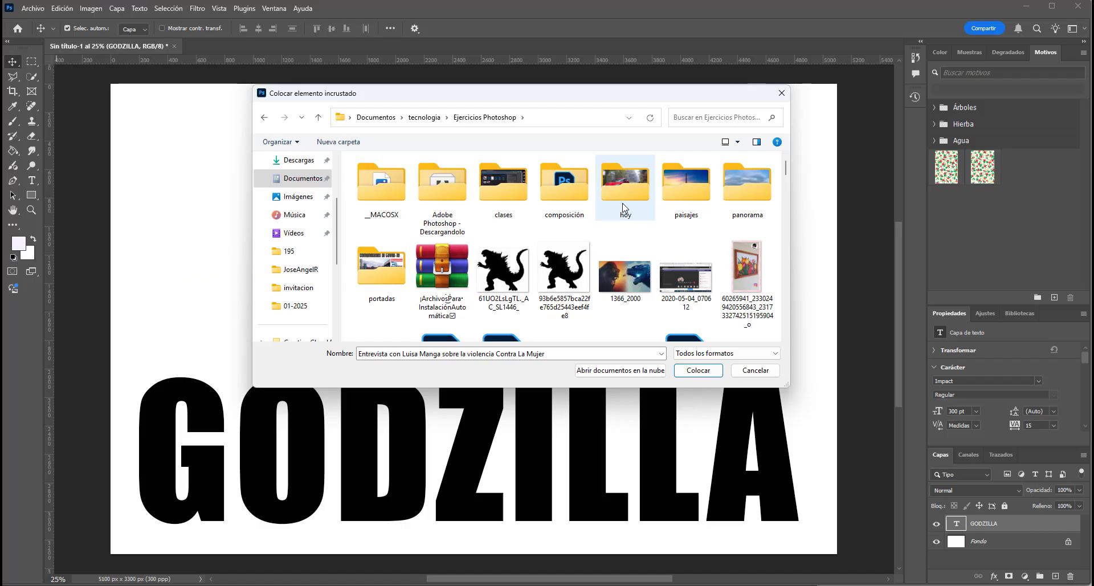
scroll(622, 206, "down", 5)
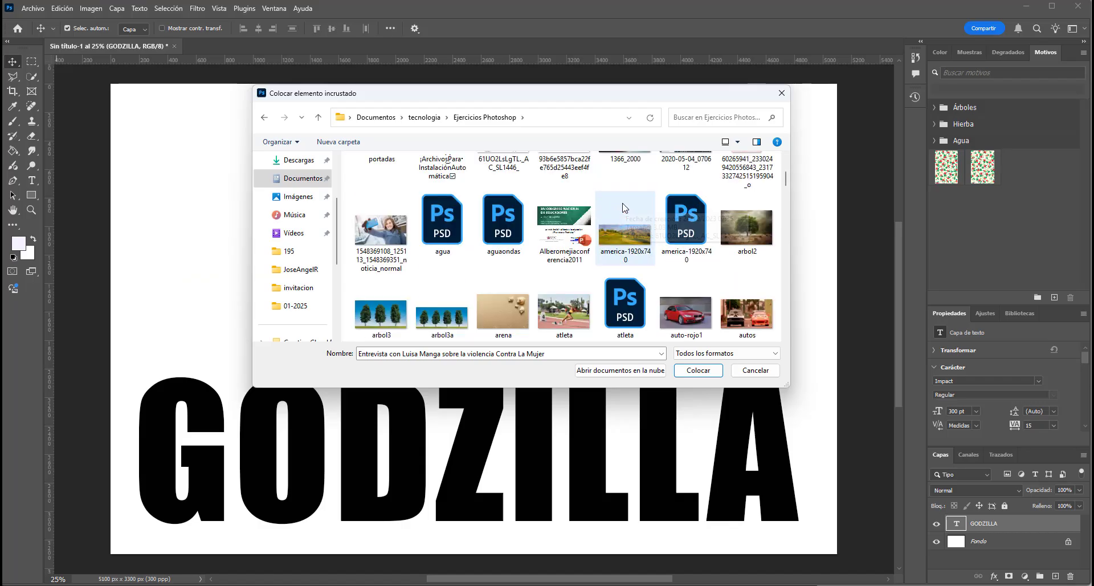
scroll(623, 207, "down", 10)
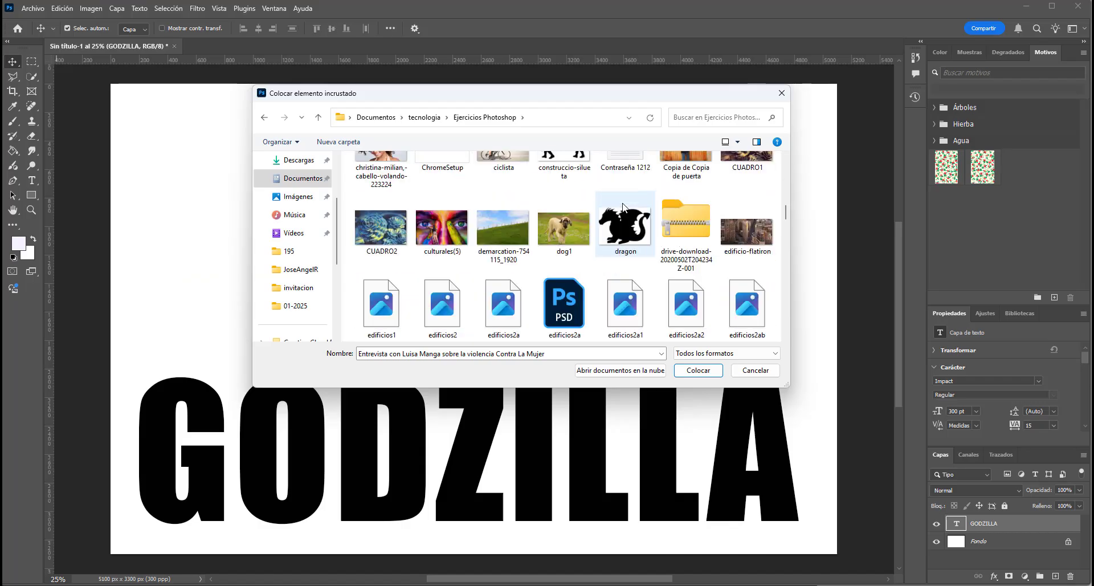
scroll(622, 206, "down", 2)
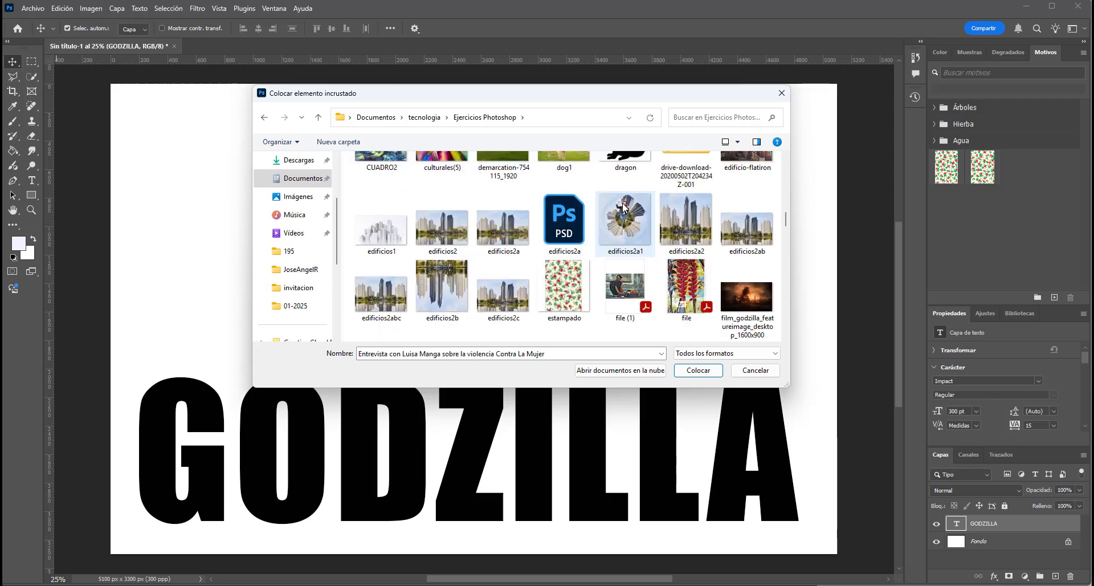
scroll(624, 206, "down", 1)
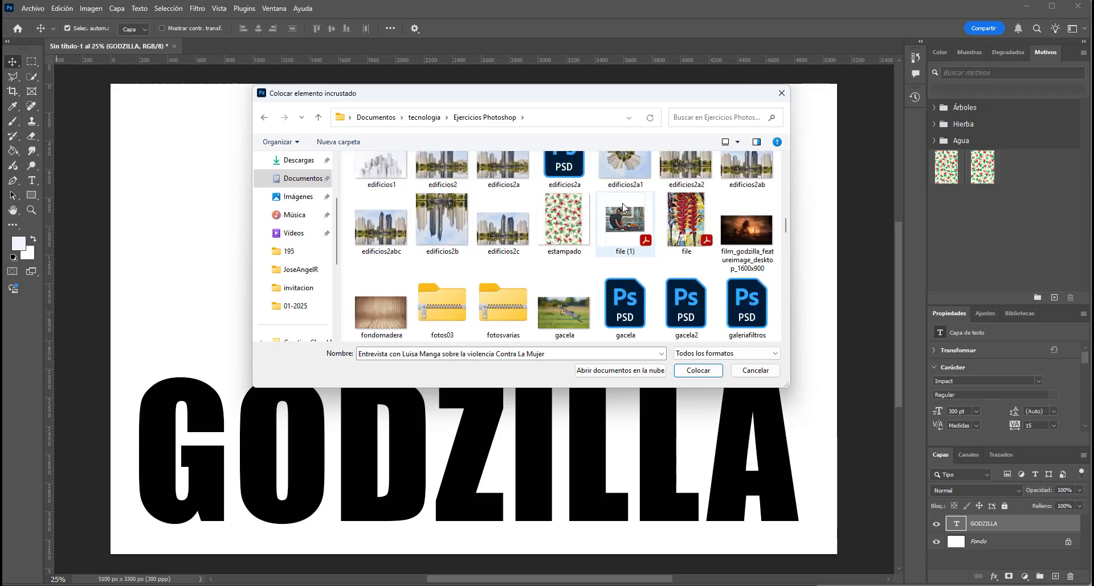
double_click(736, 228)
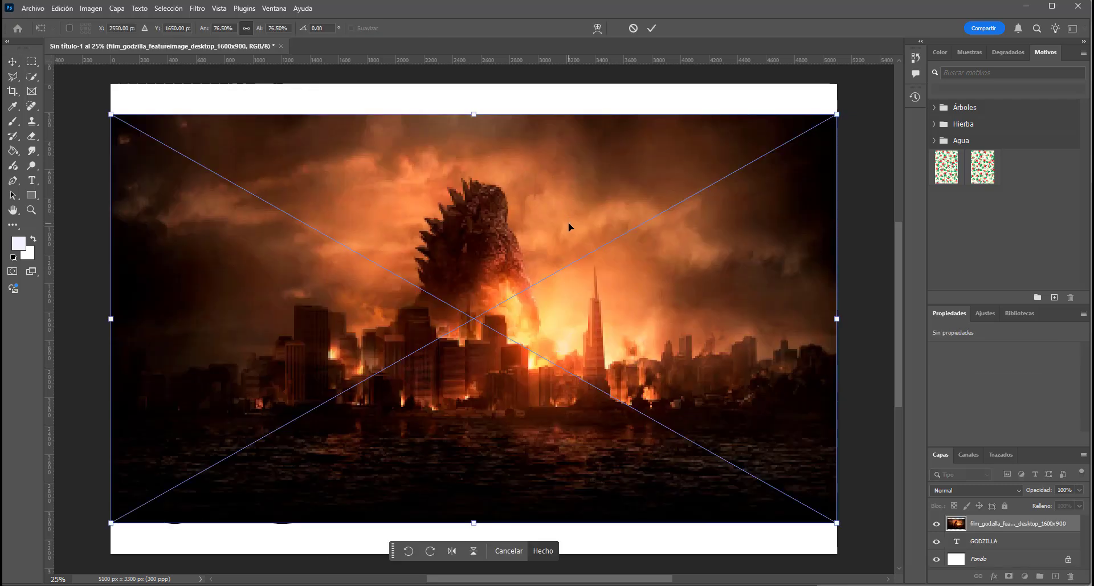
- Move the placed photo down over the GODZILLA text, scale it to about 76.19%, and commit the placement
left_click_drag(567, 224, 568, 258)
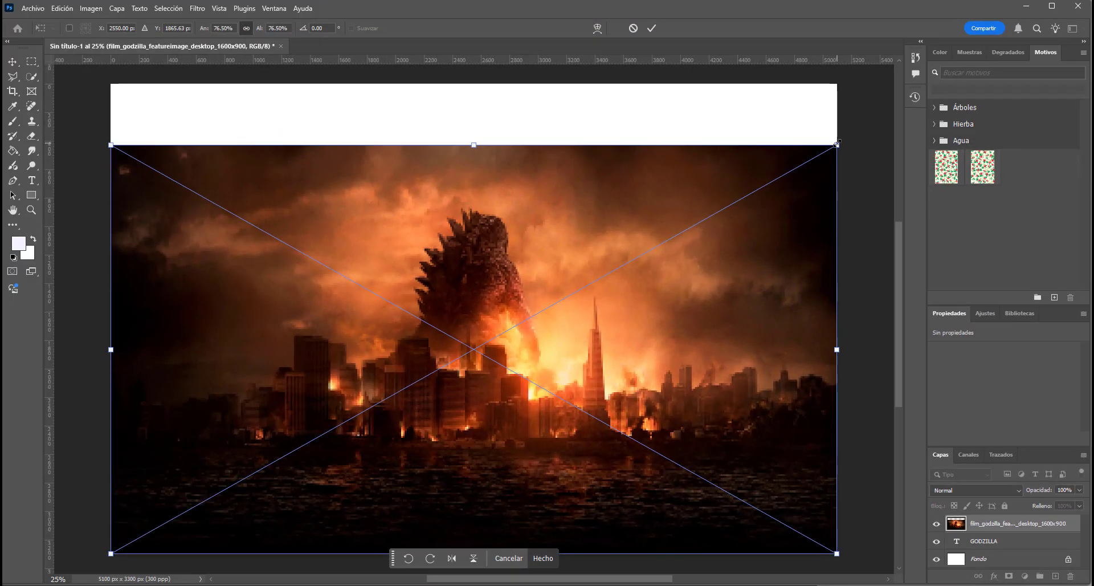
mouse_move(838, 145)
left_mouse_down()
mouse_move(604, 277)
mouse_move(824, 150)
mouse_move(625, 237)
mouse_move(835, 145)
left_mouse_up()
left_click_drag(583, 231, 560, 228)
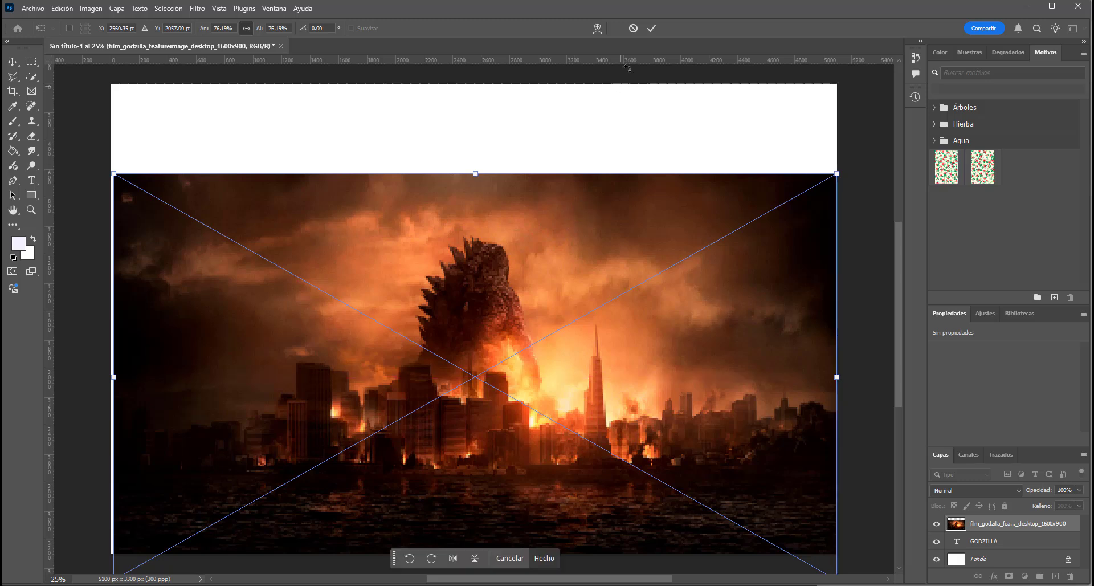
left_click(651, 28)
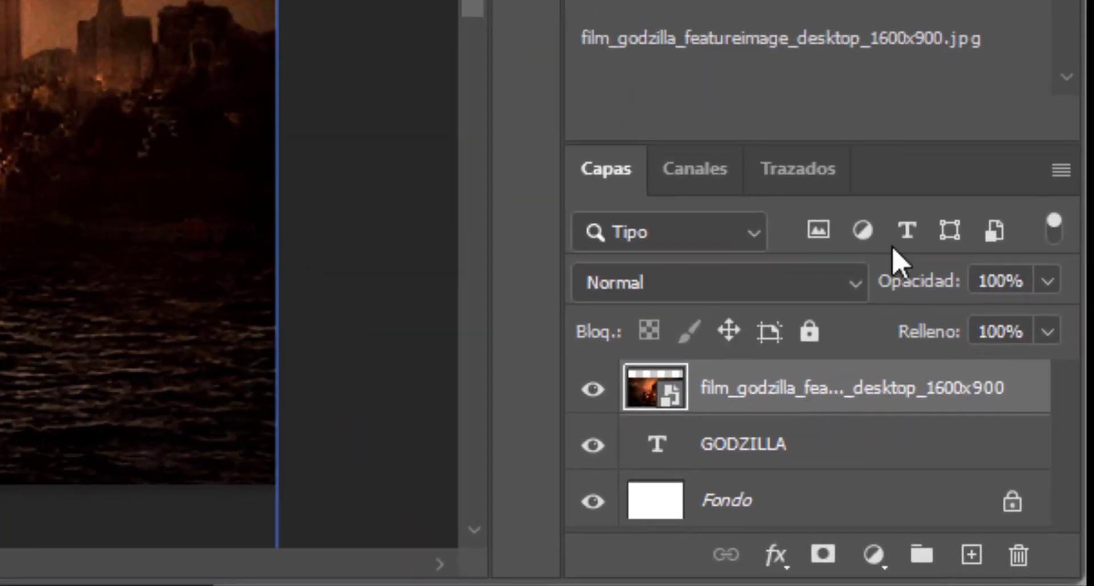
- Clip the photo to the GODZILLA text with a clipping mask and shift it down to about X -73 px, Y 1604 px
right_click(839, 393)
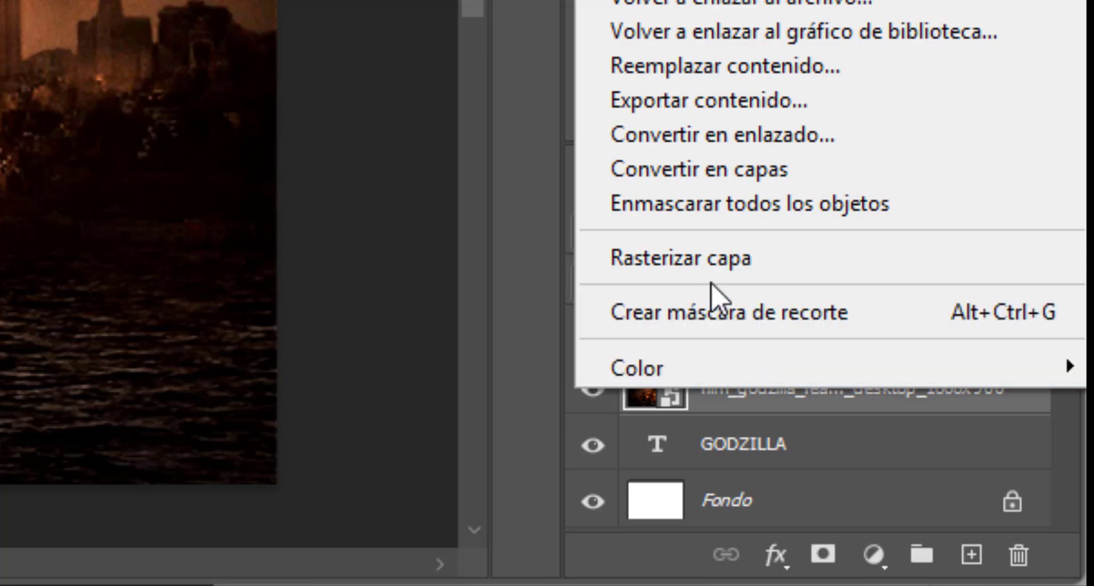
left_click(734, 313)
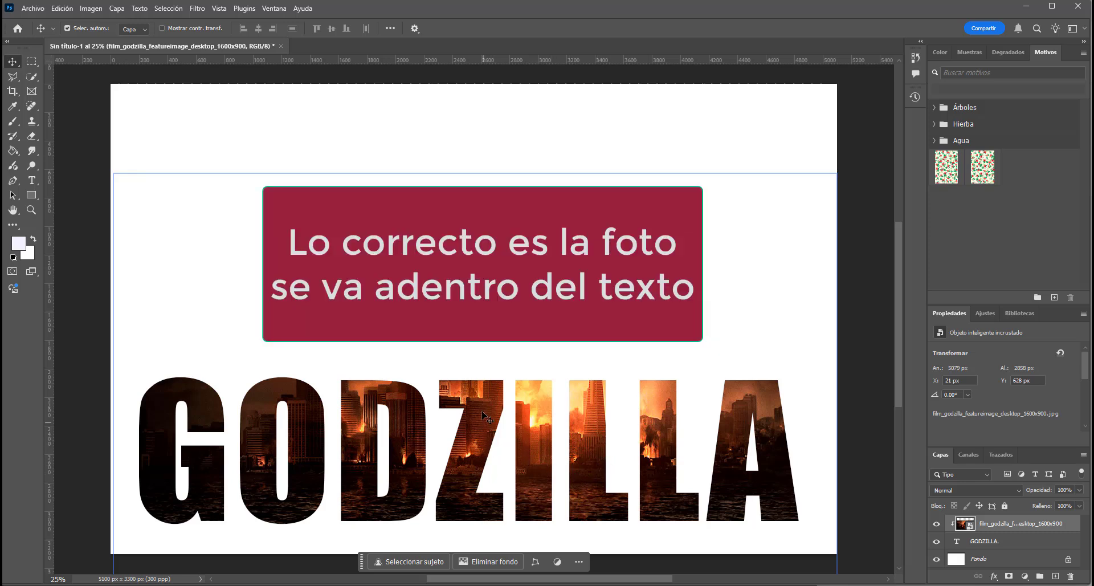
left_click_drag(482, 402, 471, 503)
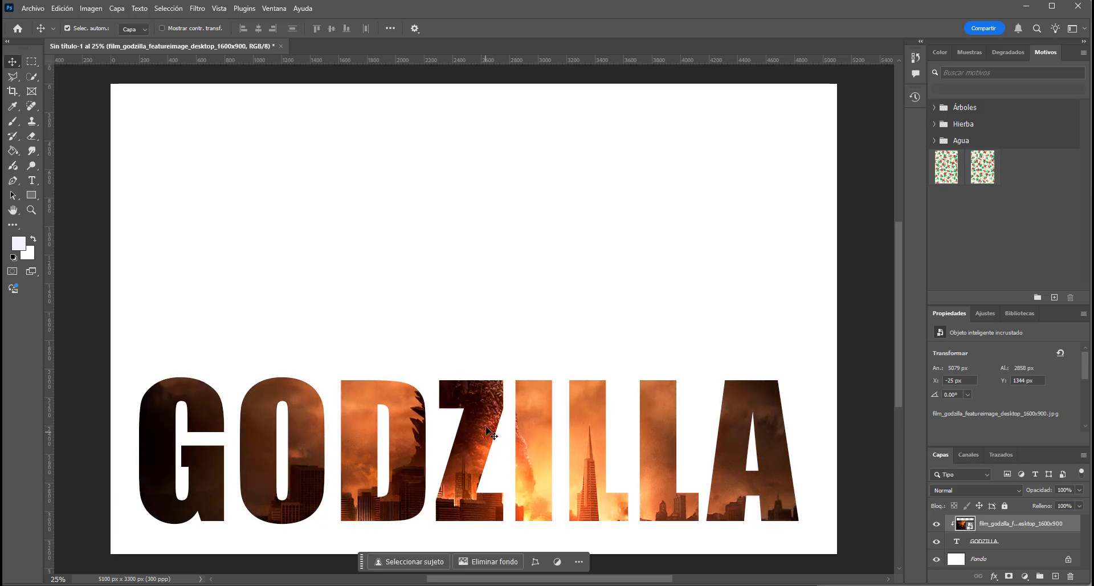
left_click_drag(487, 421, 480, 460)
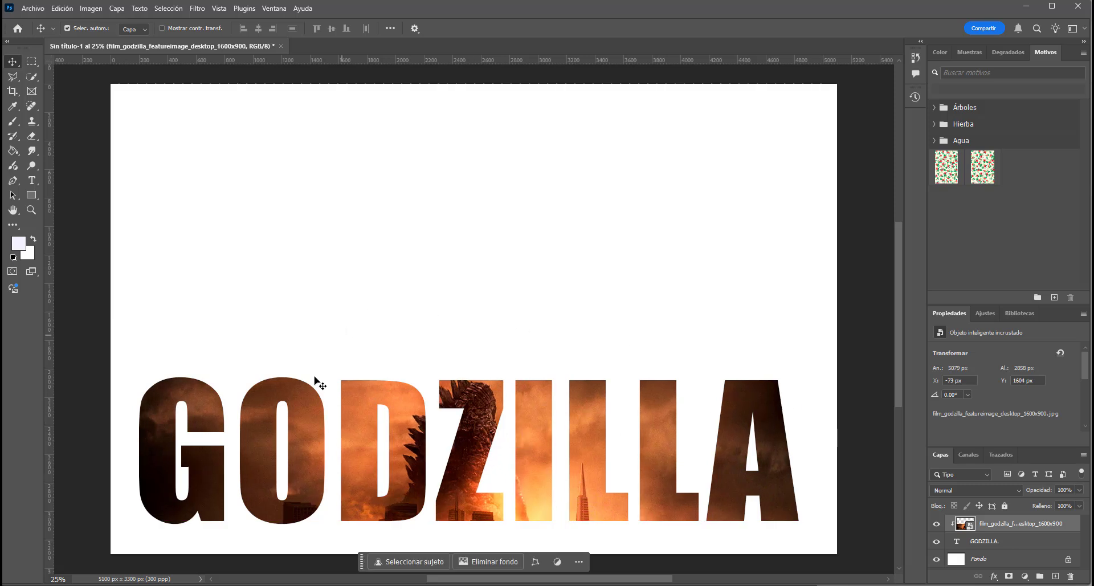
left_click(82, 282)
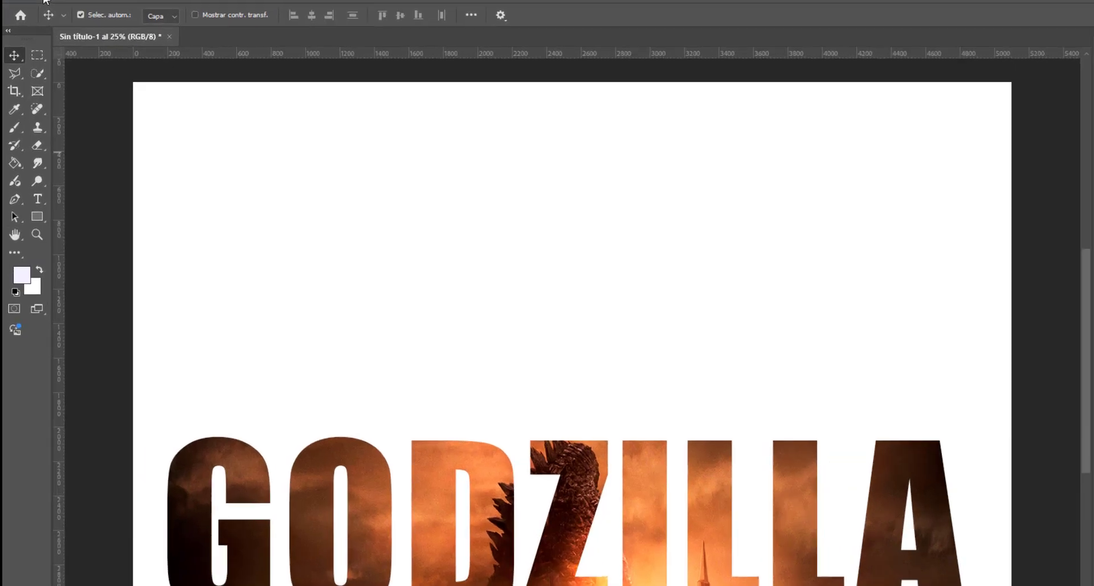
- Place the image Godzilla-vs-kong-portada-scaled from the Ejercicios Photoshop folder as an embedded element
left_click(32, 8)
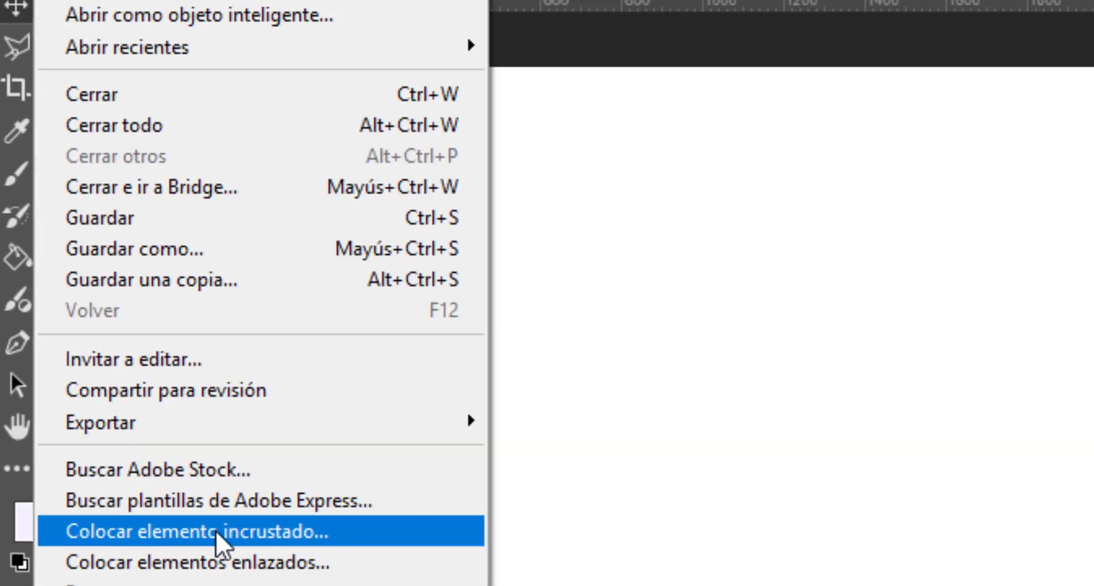
left_click(216, 530)
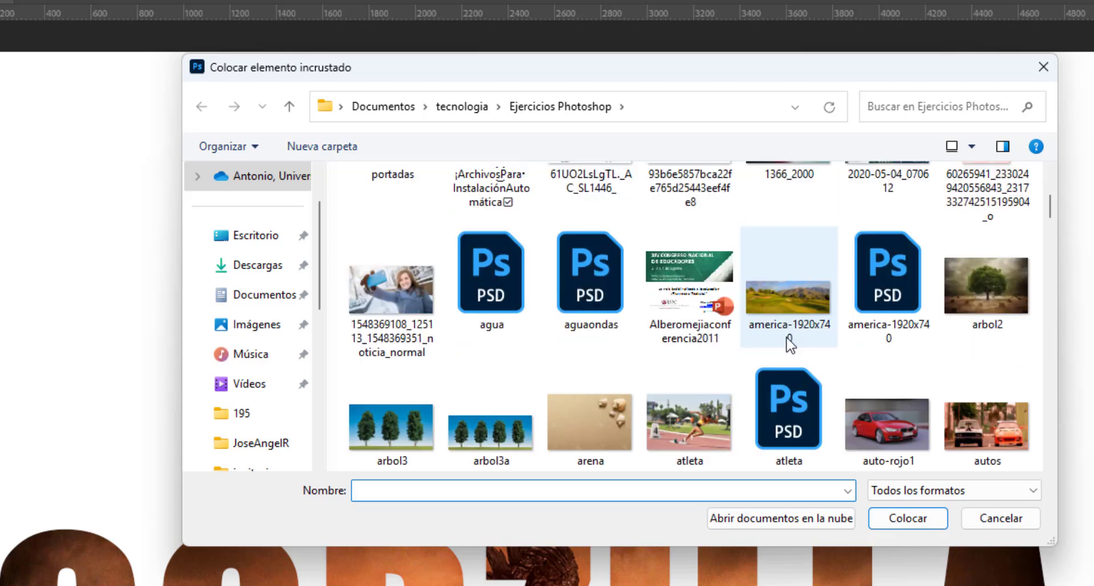
scroll(789, 344, "down", 10)
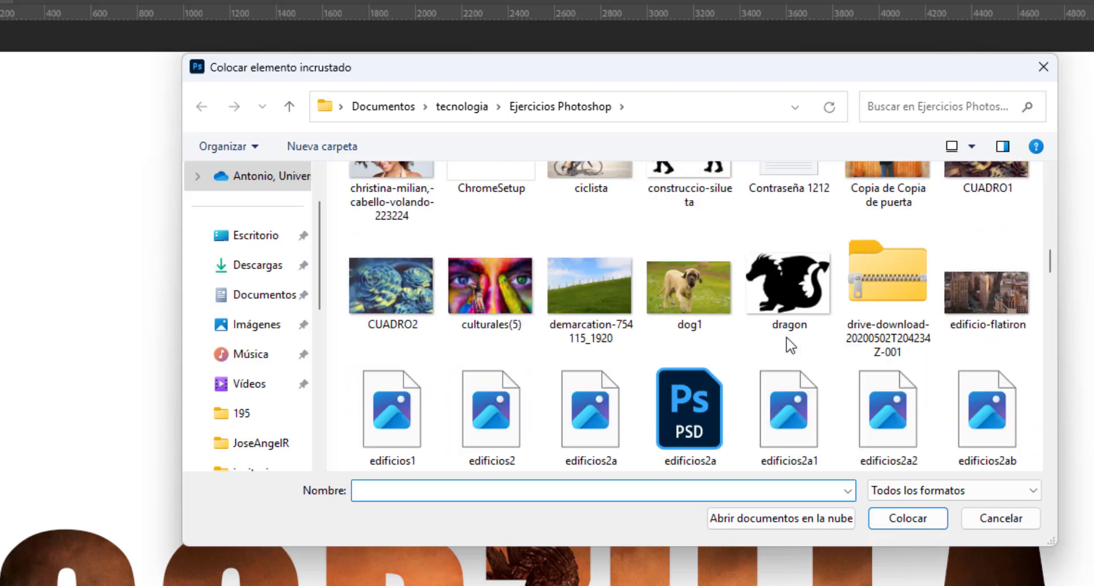
scroll(790, 345, "down", 5)
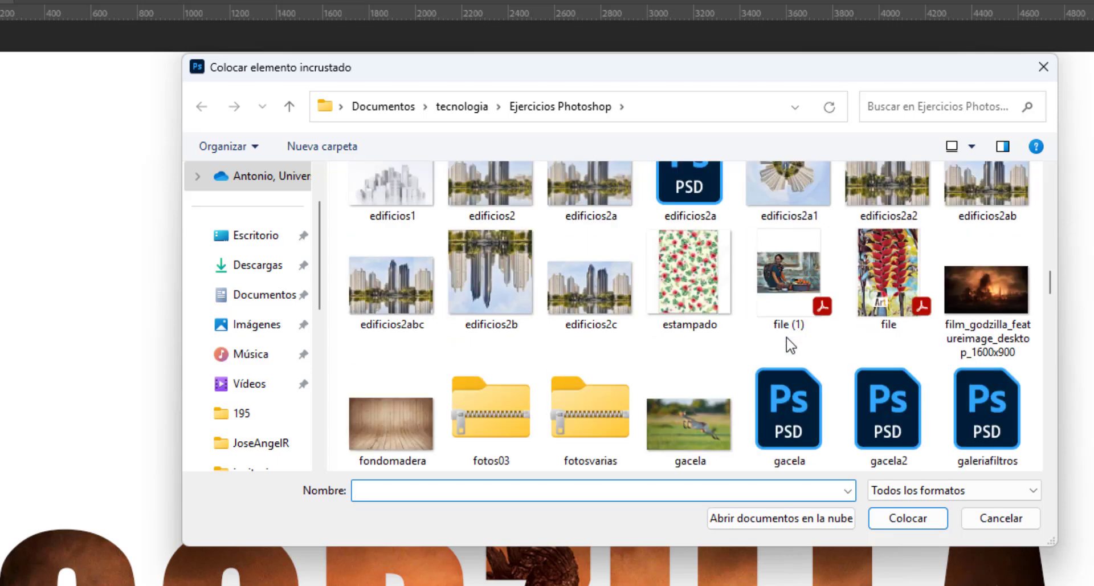
scroll(789, 345, "down", 3)
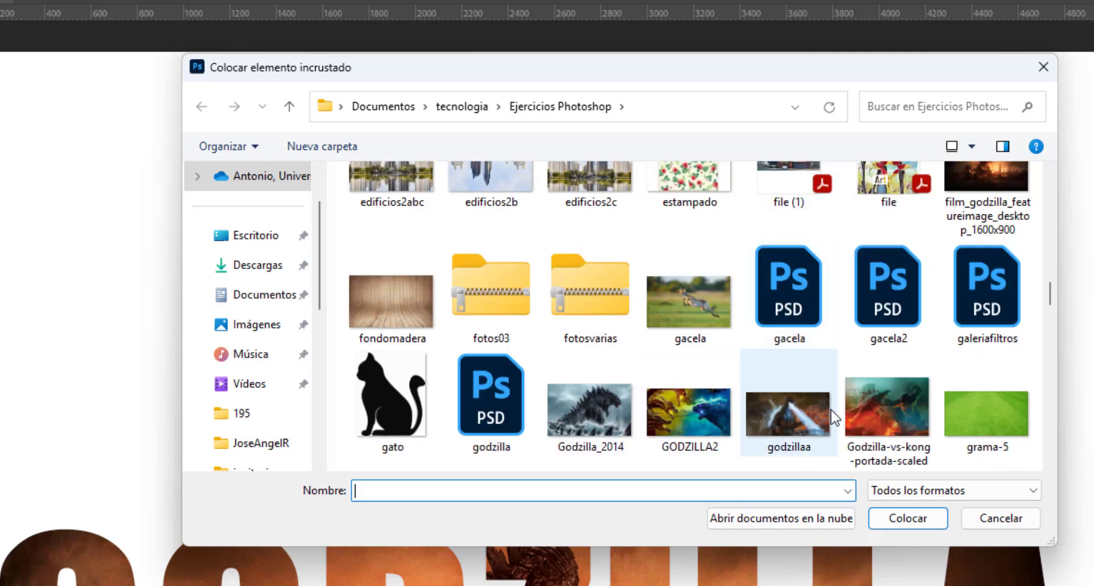
left_click(880, 410)
left_click(908, 520)
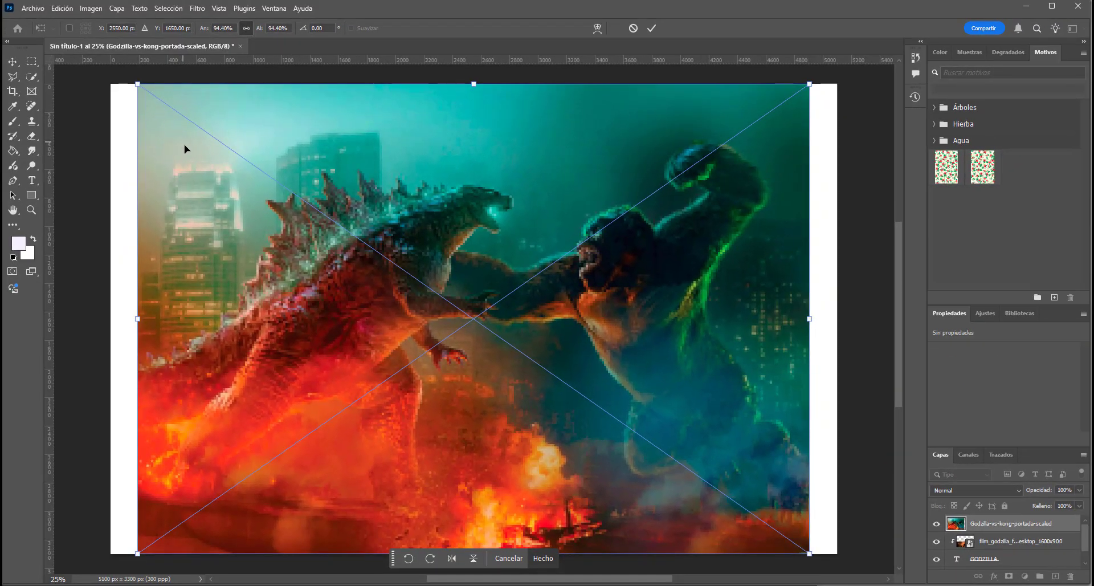
- Align the placed Godzilla-vs-Kong image to the canvas, scale it to 102%, shift it up to about Y 1517 px, and commit the placement
left_click_drag(184, 149, 157, 144)
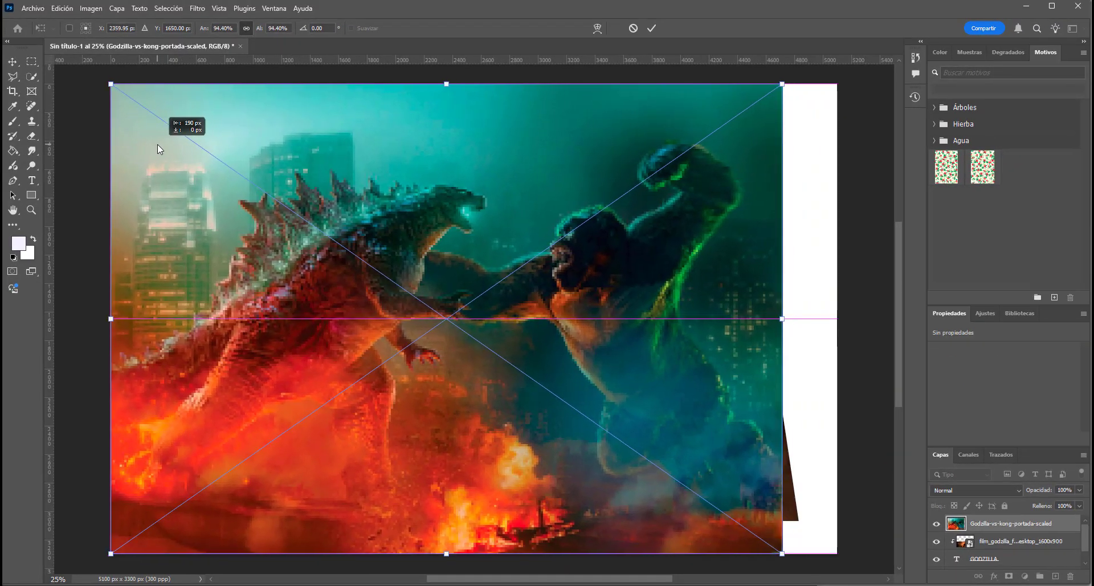
left_click_drag(785, 322, 837, 328)
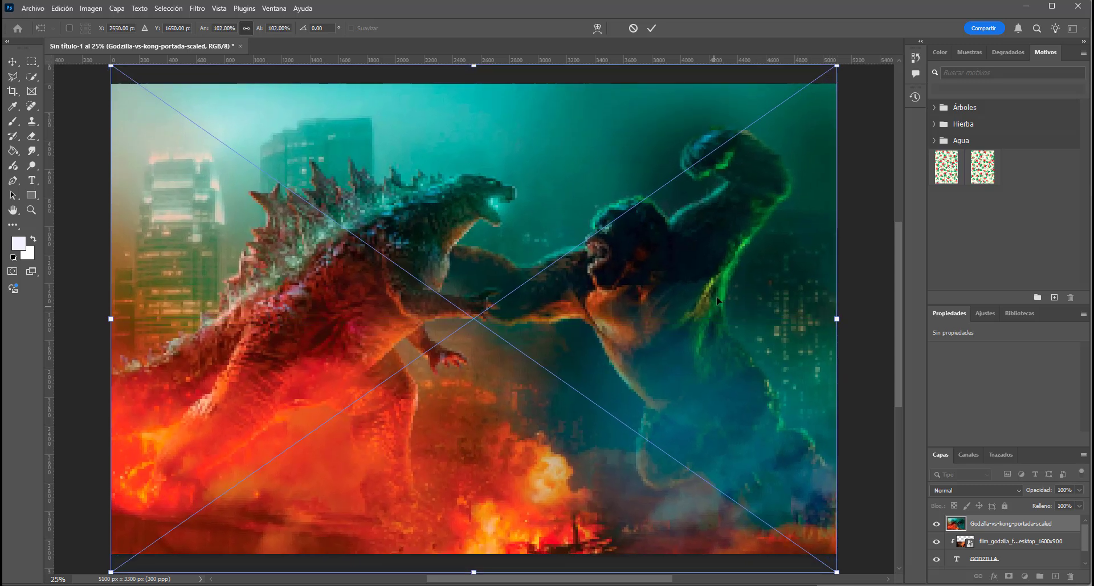
left_click_drag(716, 307, 716, 289)
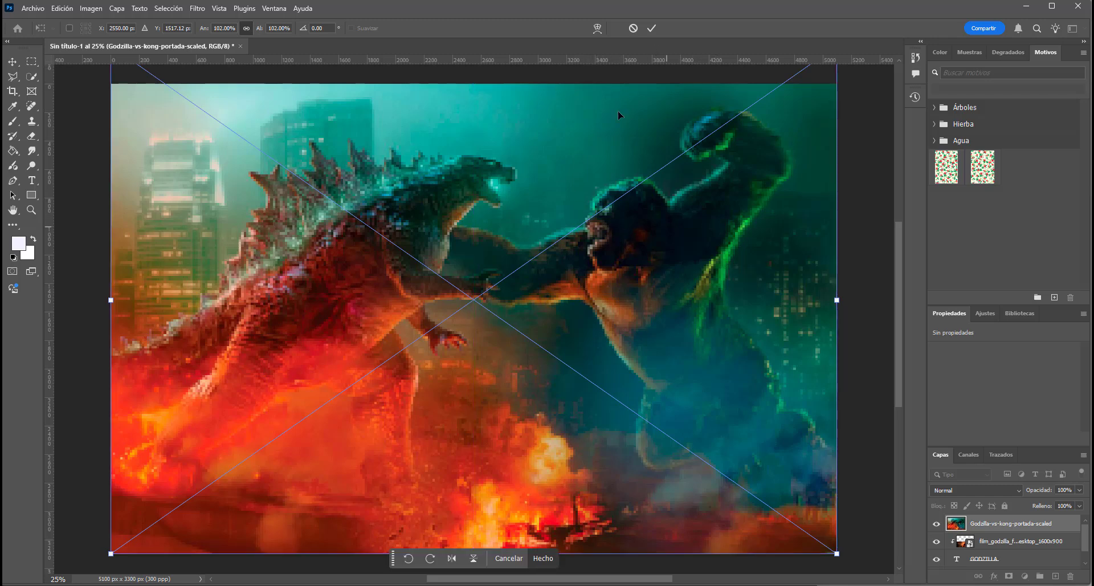
left_click(650, 27)
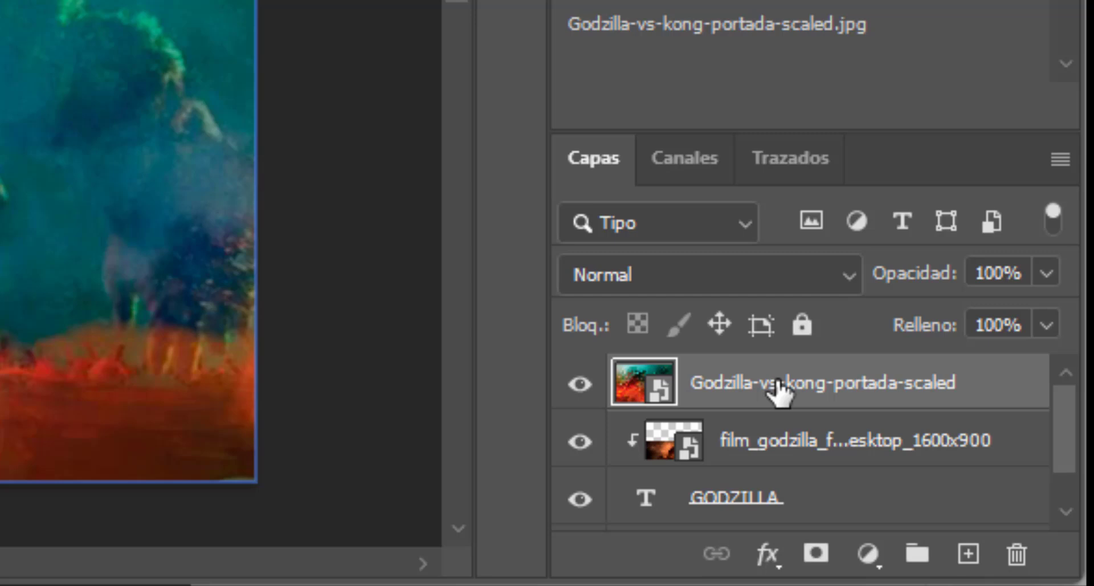
- Move the Godzilla-vs-kong-portada-scaled layer below the GODZILLA text layer and deselect it
left_click_drag(781, 390, 781, 485)
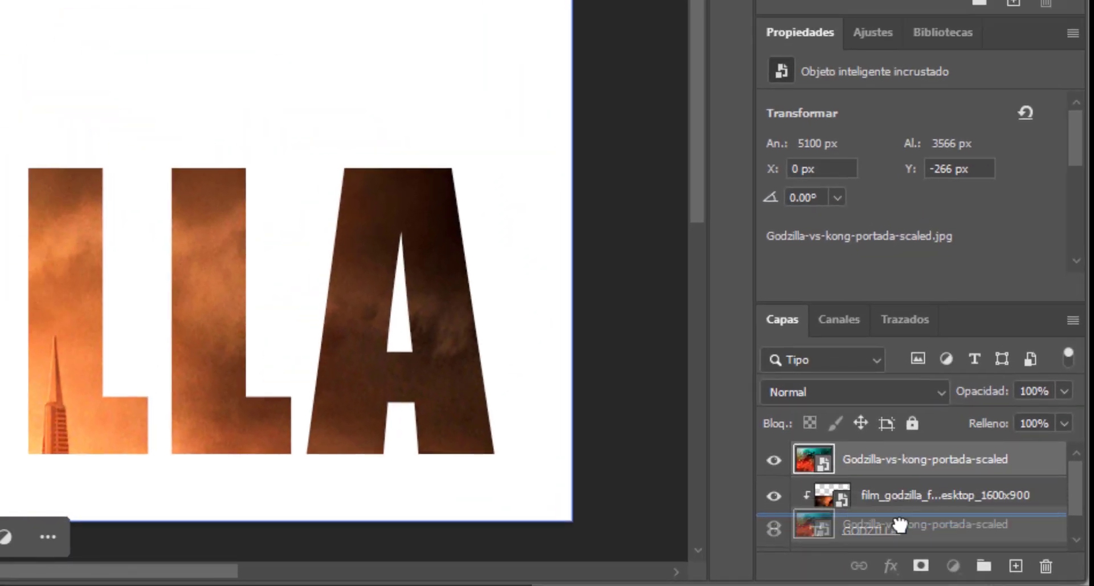
mouse_move(899, 523)
left_mouse_down()
mouse_move(901, 554)
mouse_move(905, 514)
left_mouse_up()
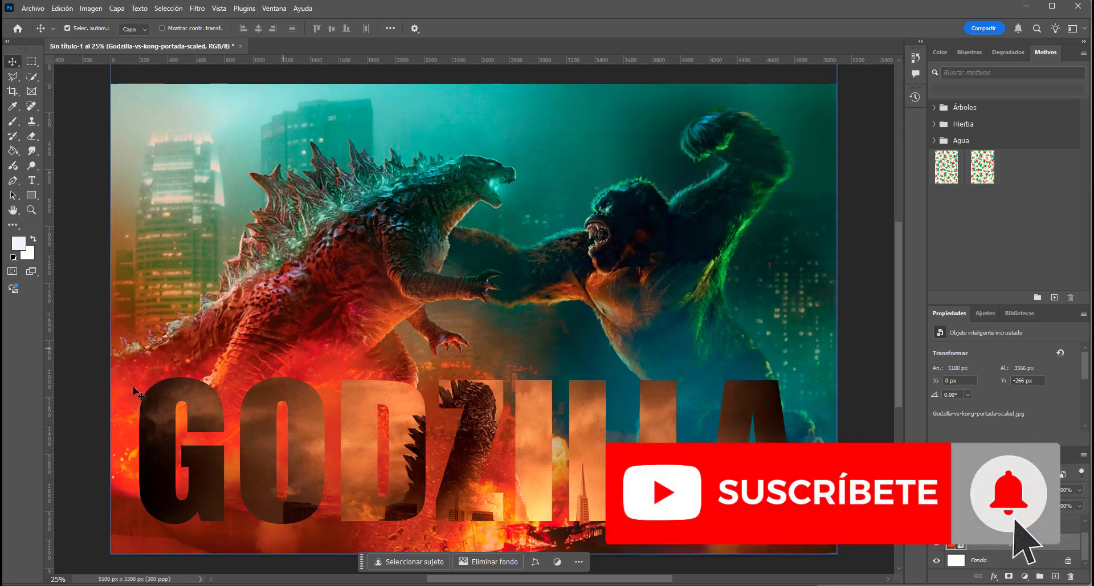
left_click(880, 414)
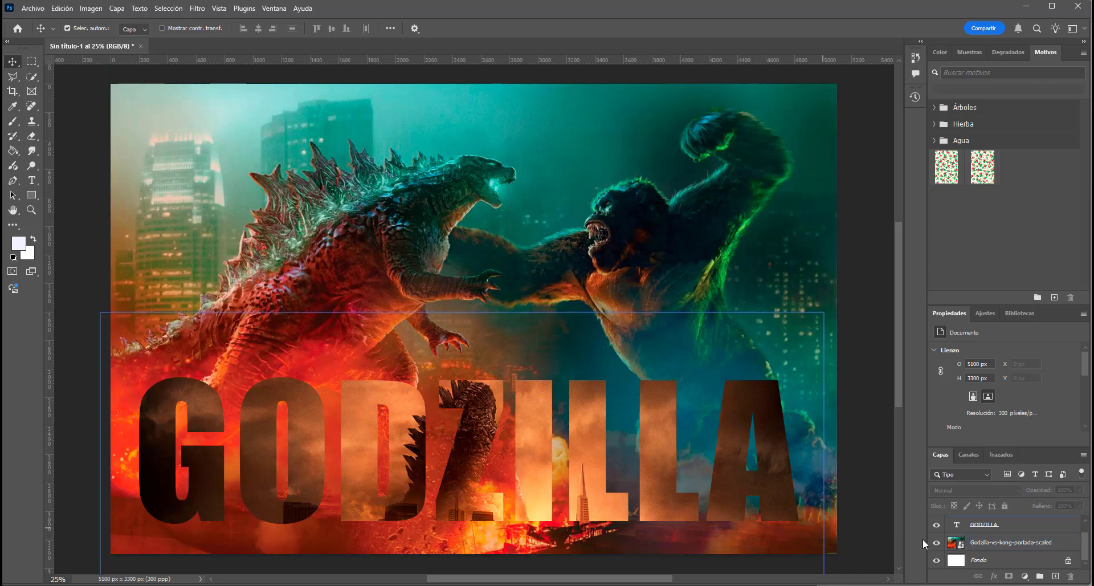
- Add a stroke layer style with a size of 10 px to the GODZILLA text
left_click(962, 528)
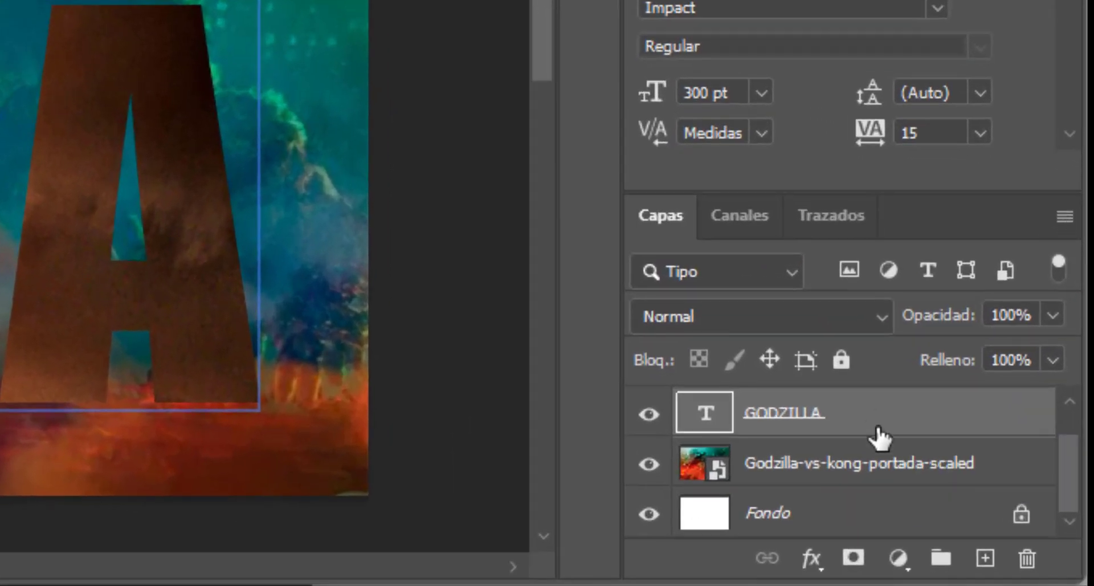
double_click(1011, 519)
left_click_drag(742, 44, 742, 55)
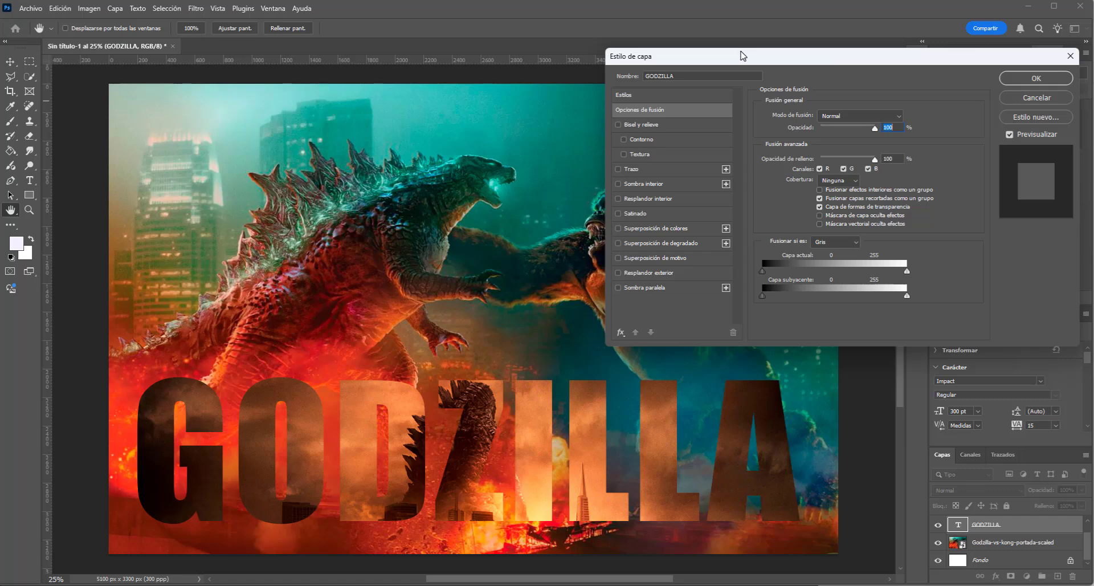
left_click_drag(742, 55, 637, 122)
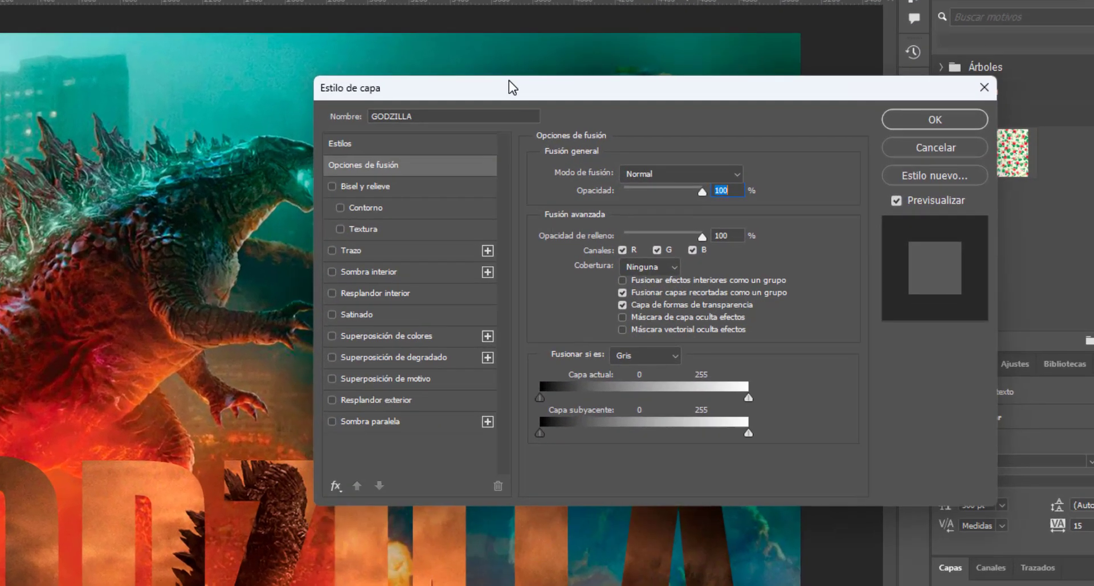
left_click_drag(508, 87, 493, 32)
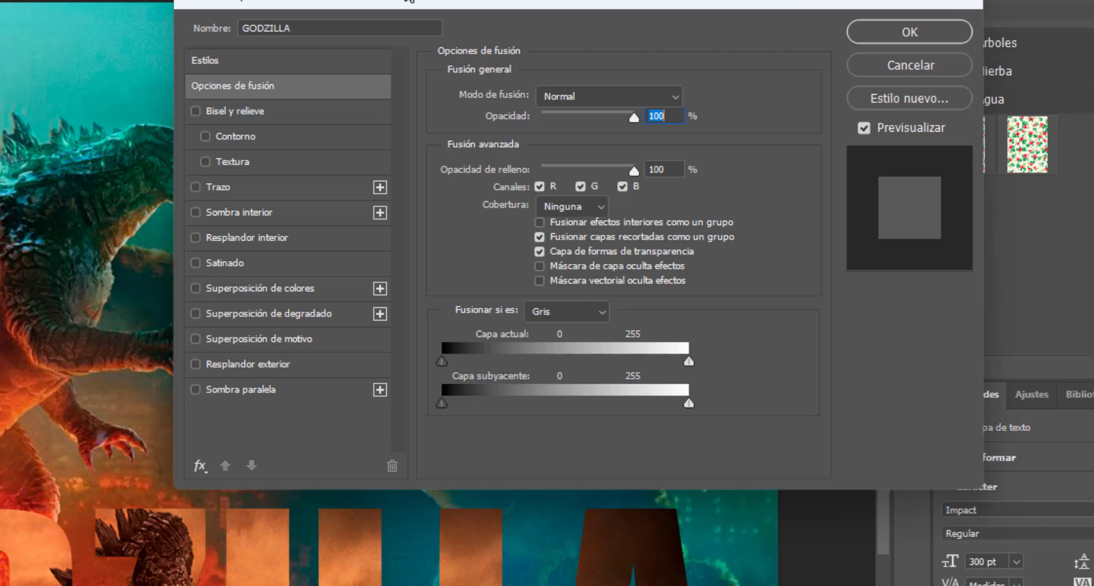
left_click(195, 187)
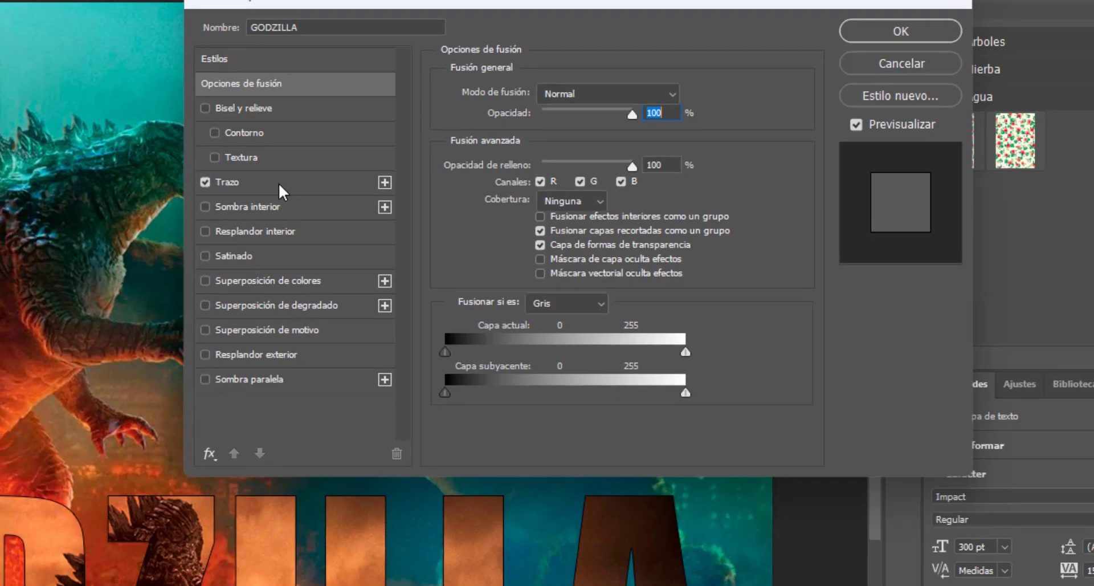
left_click(273, 187)
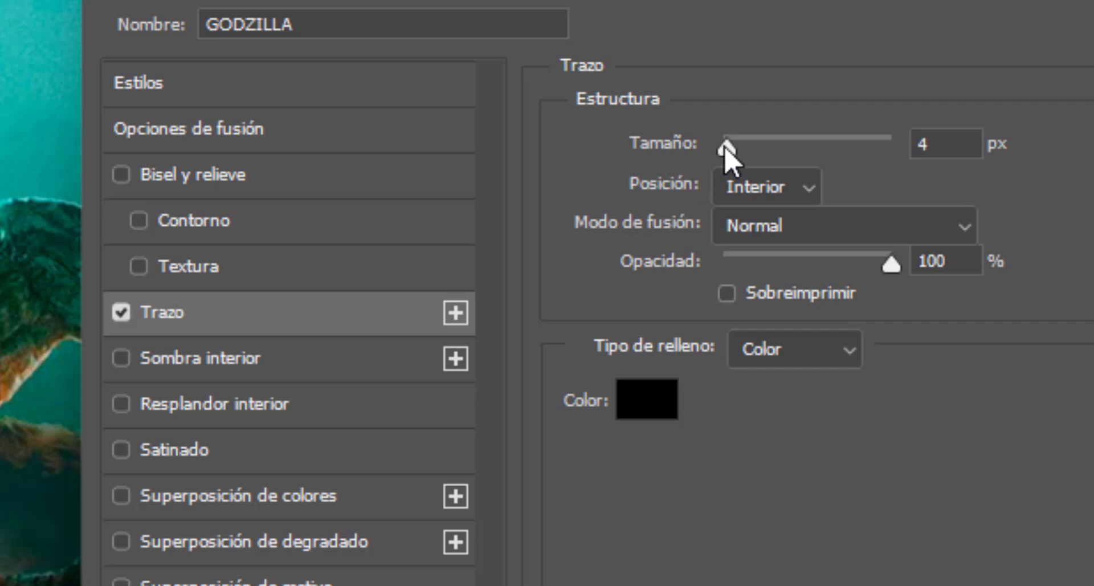
left_click_drag(733, 147, 730, 147)
mouse_move(722, 88)
left_mouse_down()
mouse_move(732, 88)
mouse_move(726, 94)
left_mouse_up()
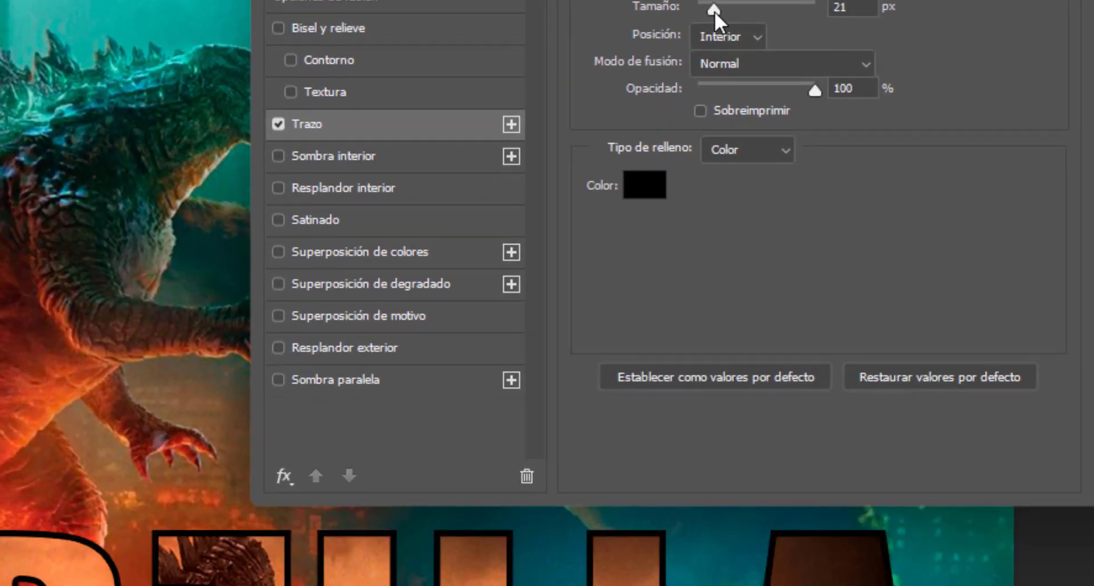
left_click_drag(709, 14, 706, 26)
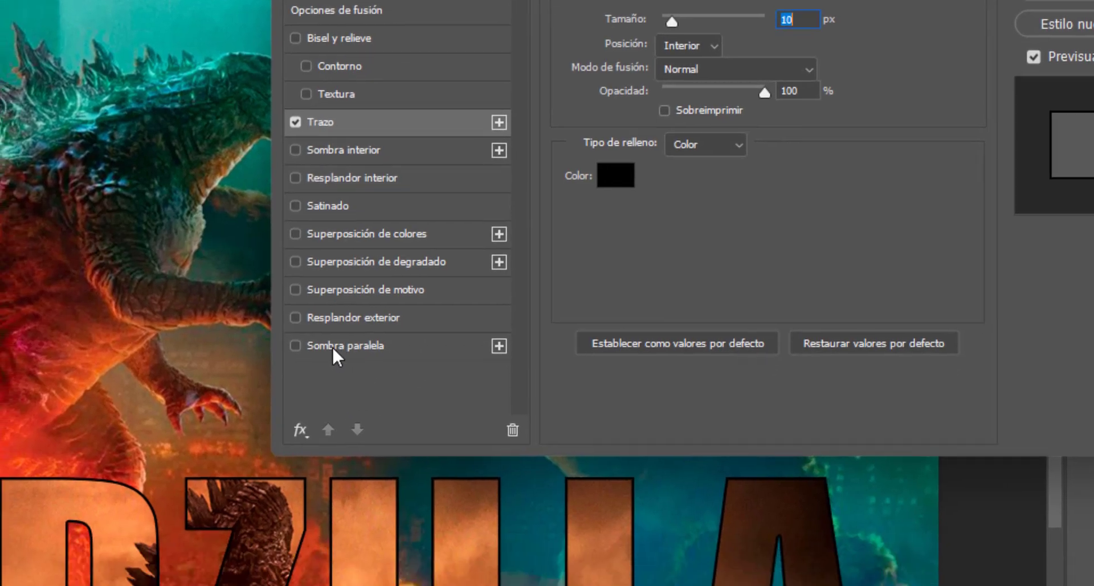
- Enable a drop shadow on the GODZILLA text with distance 55 px, spread 79% and size 18 px
left_click(319, 414)
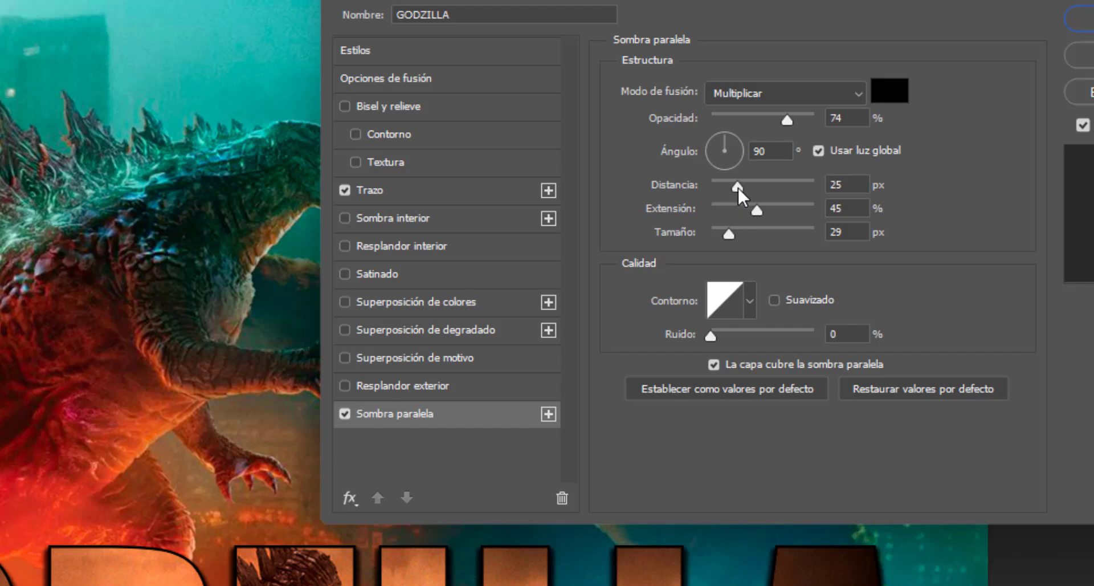
left_click_drag(737, 186, 725, 187)
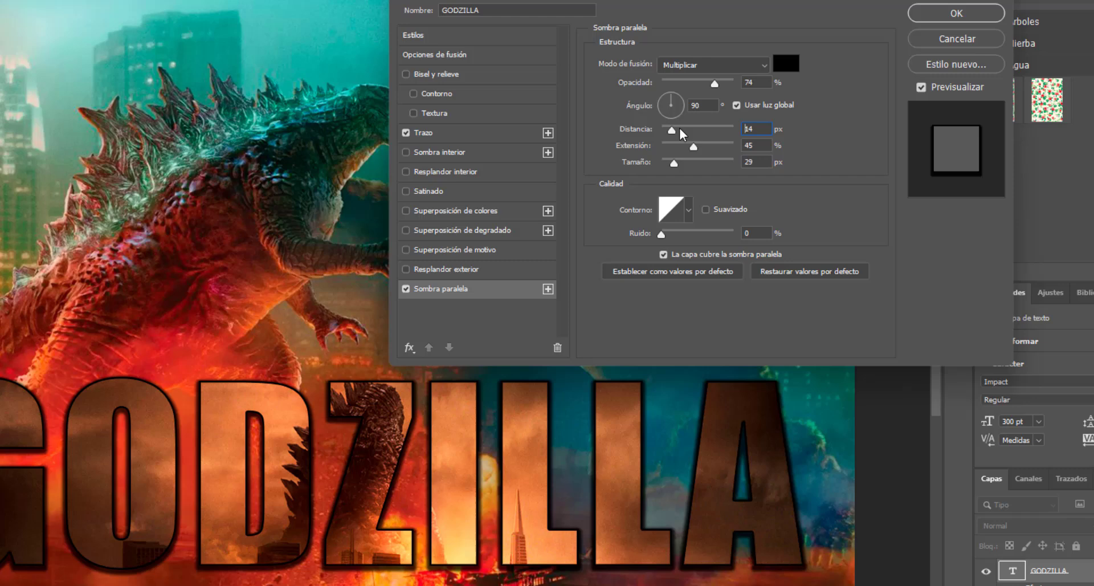
left_click_drag(681, 131, 702, 133)
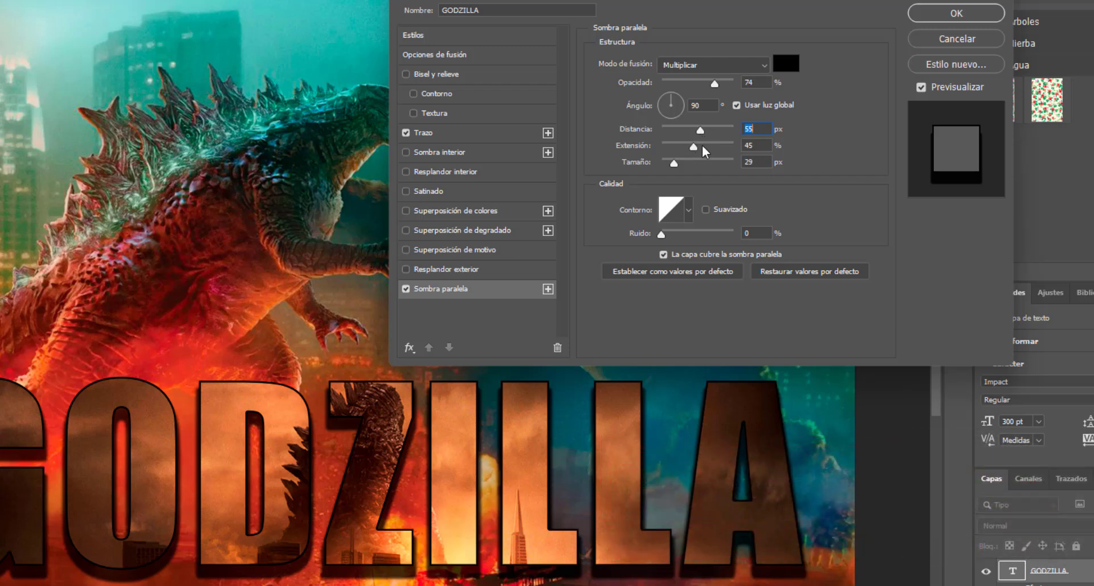
left_click_drag(693, 146, 707, 147)
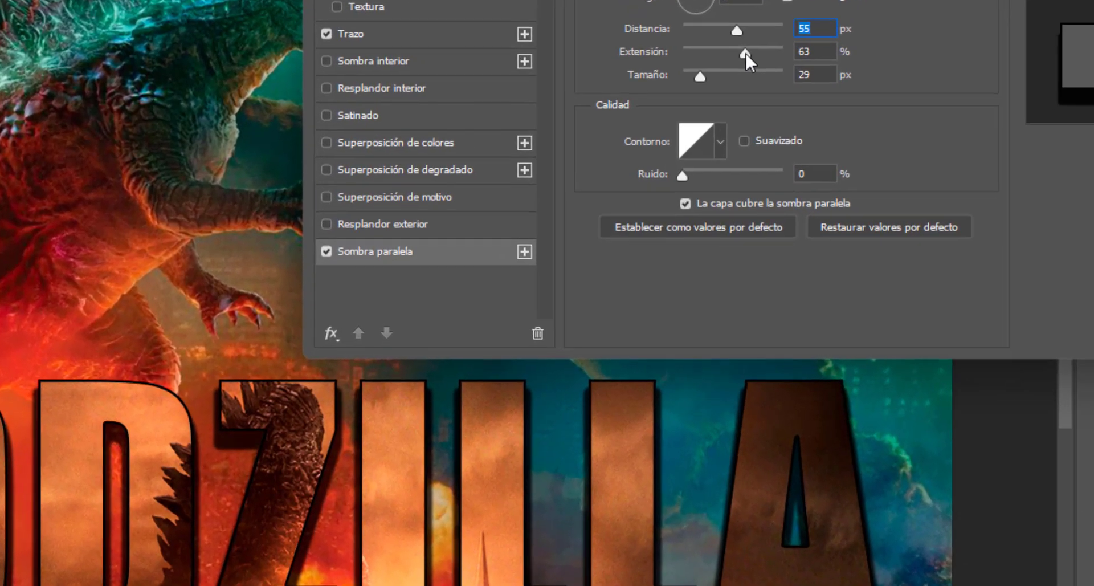
left_click_drag(746, 54, 767, 65)
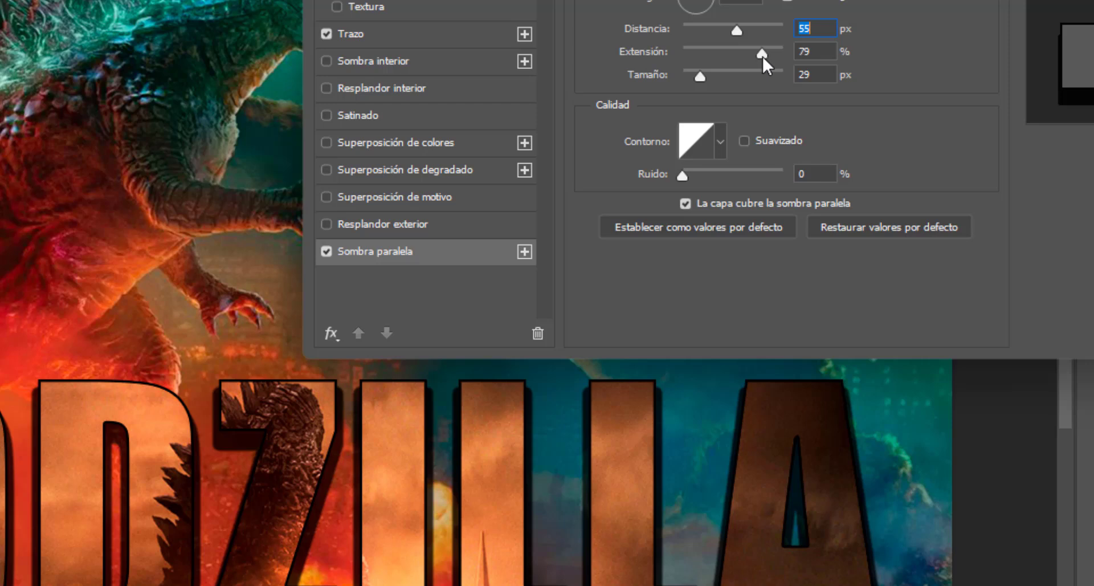
left_click(762, 57)
mouse_move(700, 76)
left_mouse_down()
mouse_move(725, 74)
mouse_move(697, 75)
left_mouse_up()
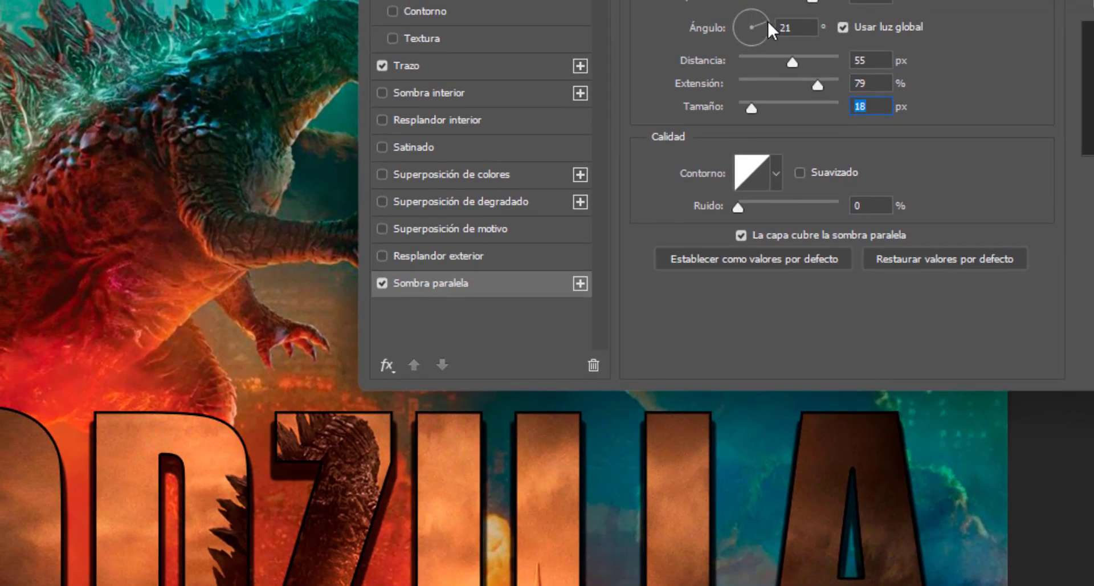
- Set the drop shadow's angle to about -52° and apply the layer style
double_click(781, 27)
type("24")
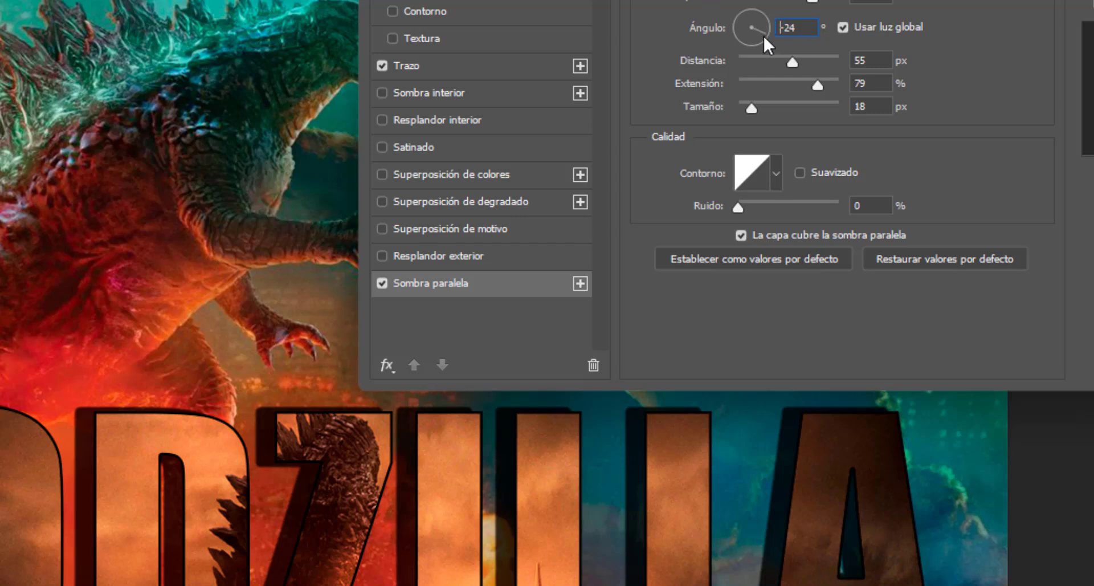
left_click_drag(763, 34, 760, 39)
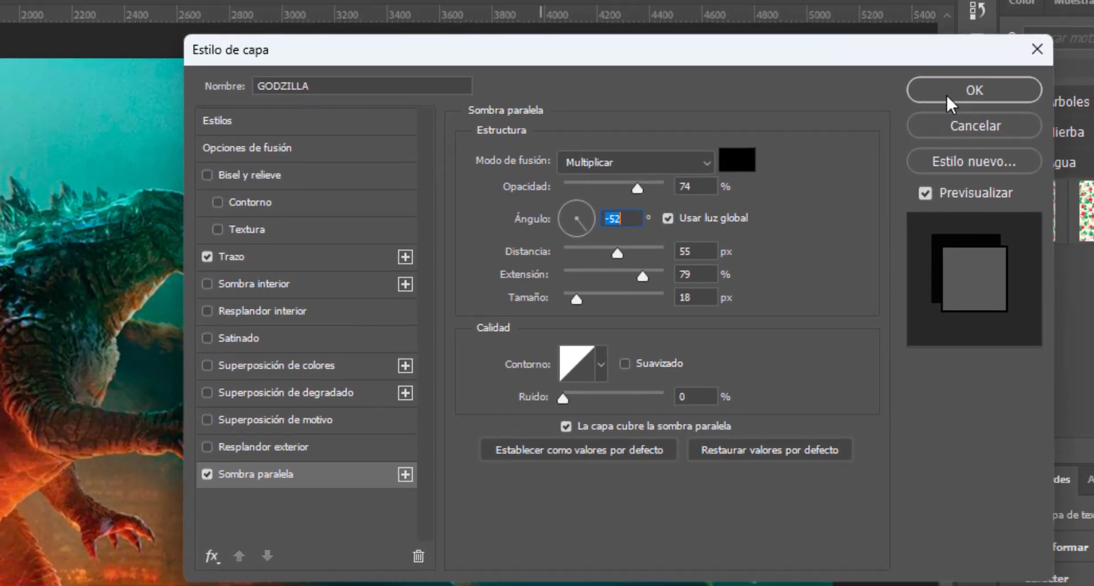
left_click(946, 95)
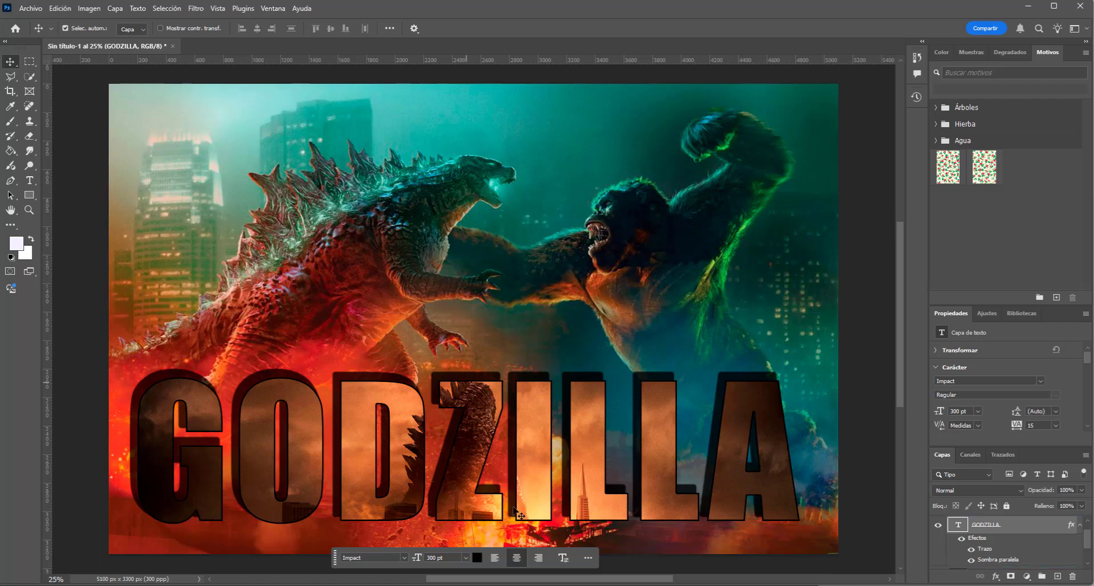
- Change the GODZILLA text's stroke color to near-white f6f6fa and apply the layer style
double_click(1026, 527)
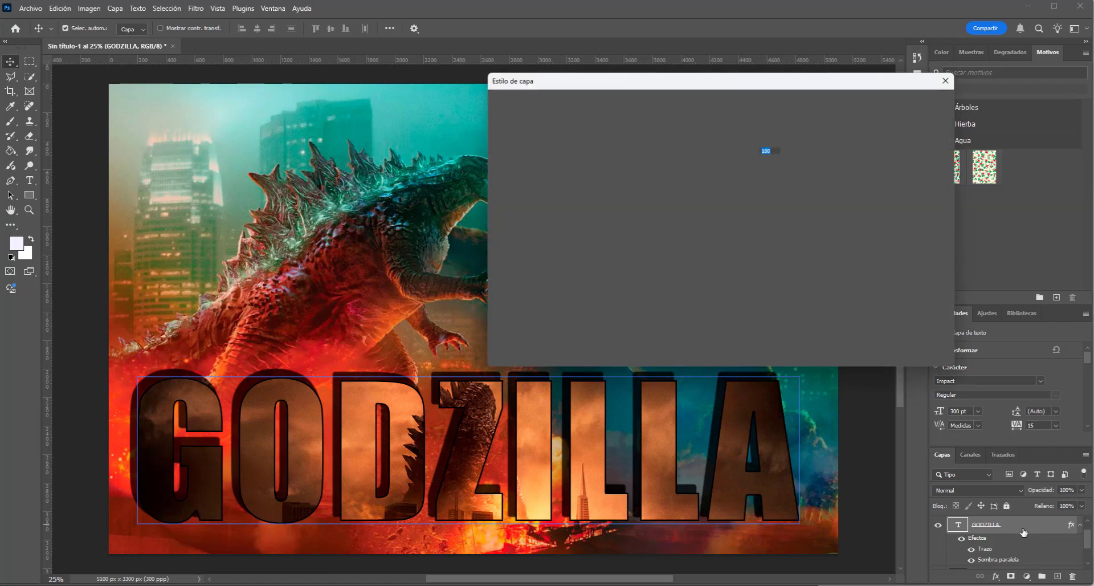
left_click(539, 190)
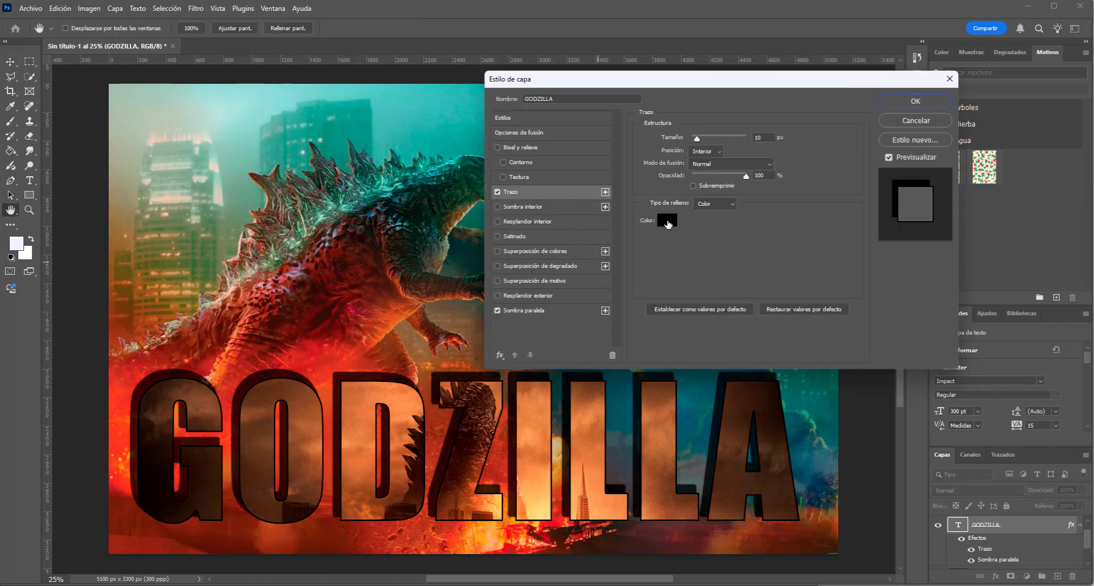
left_click(666, 221)
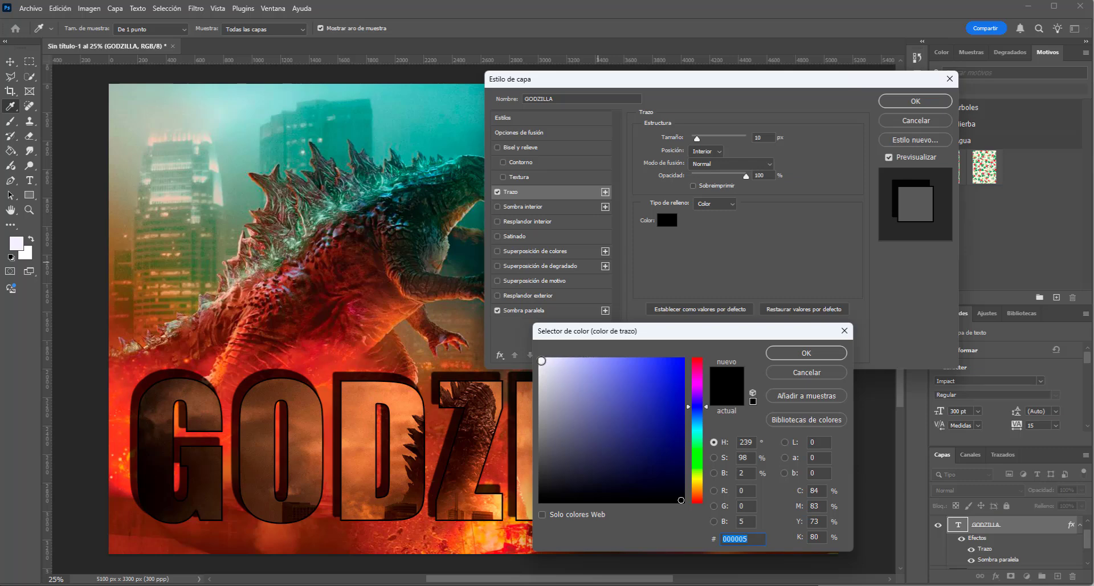
left_click(541, 360)
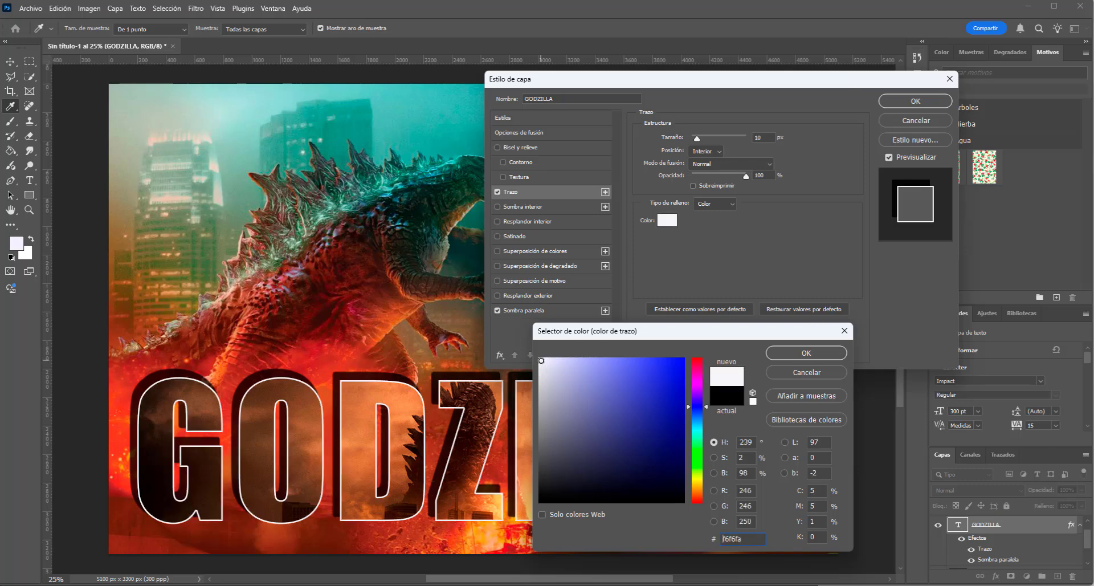
left_click(798, 352)
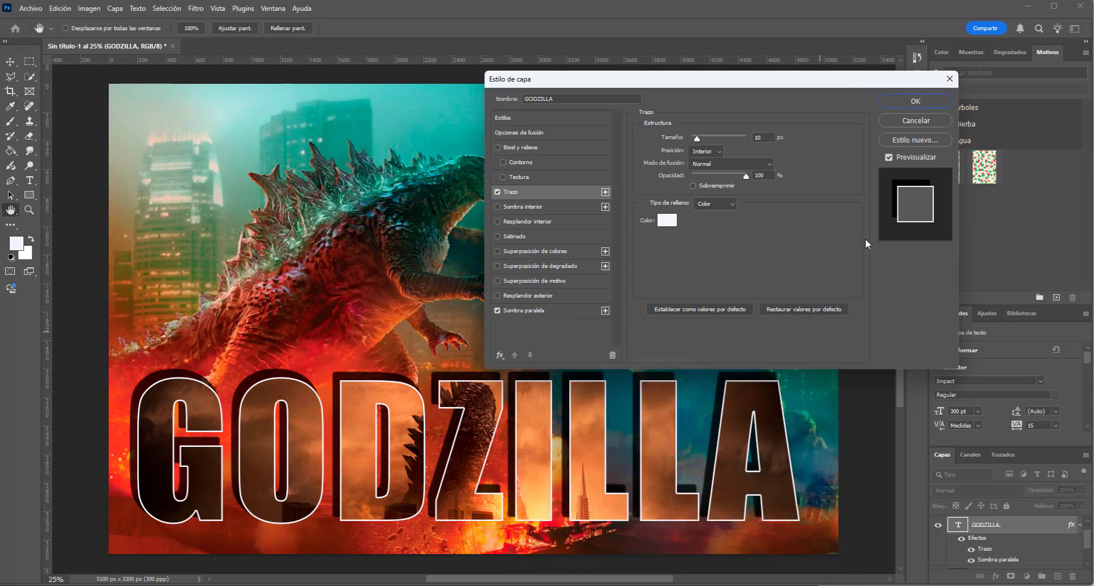
left_click(902, 102)
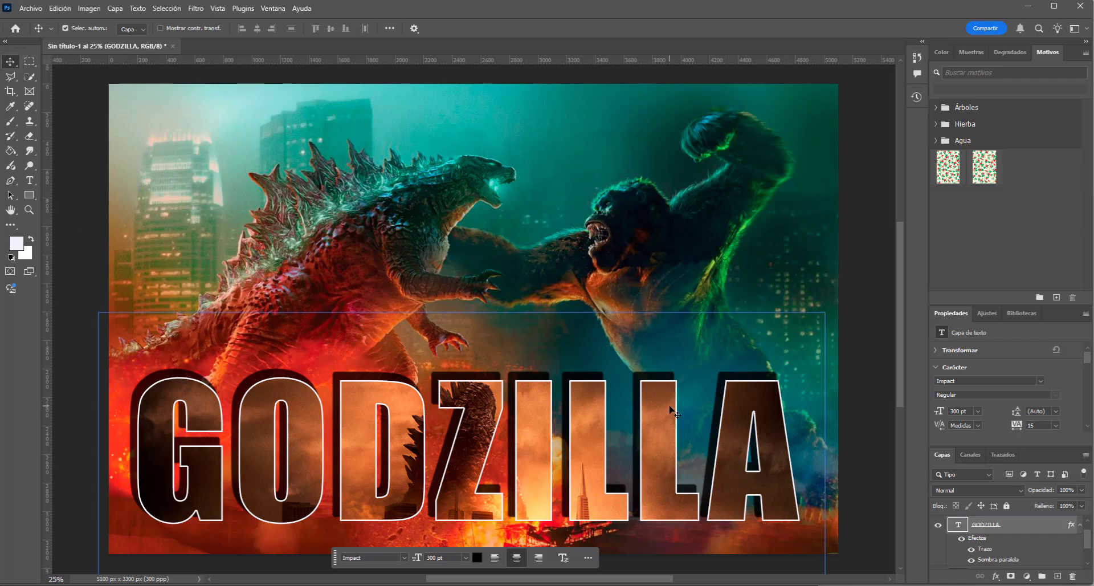
- Place the Godzilla silhouette image 93b6e5857bca22fe765d25443eef4fe8 as an embedded element with no layer selected
left_click(83, 171)
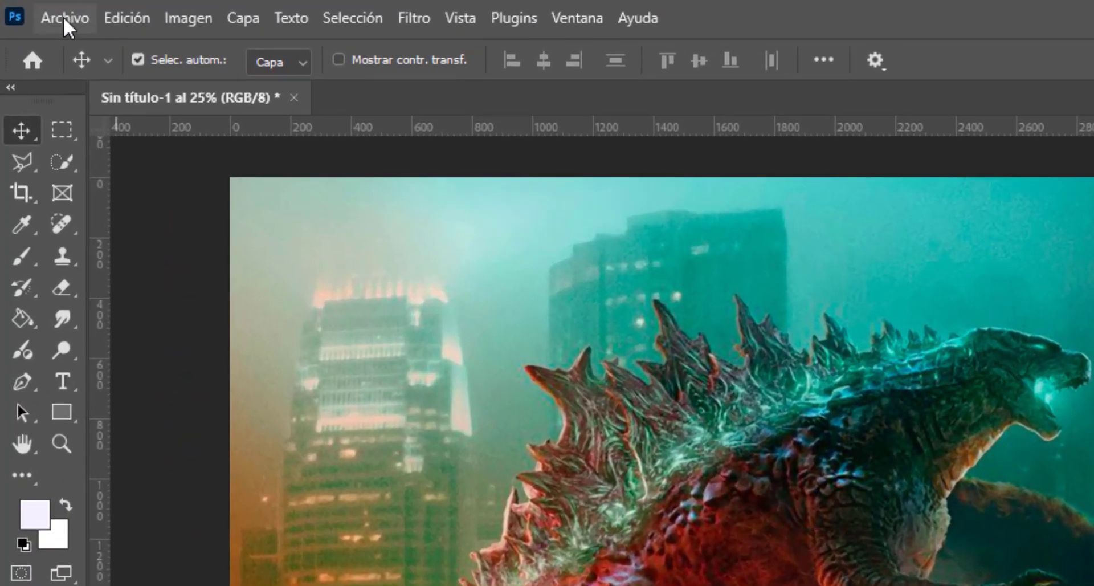
left_click(30, 8)
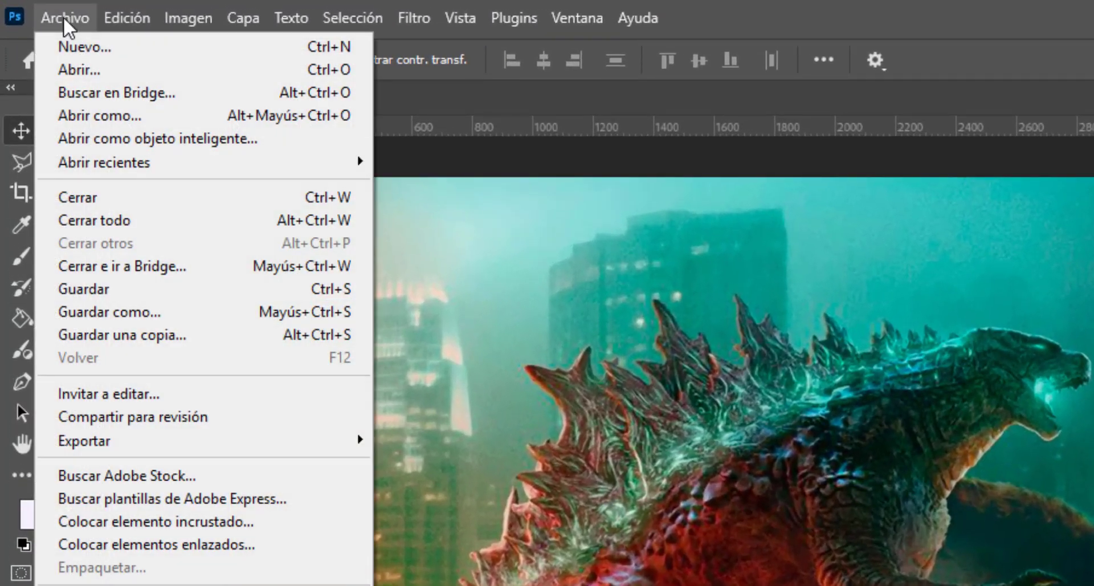
left_click(166, 520)
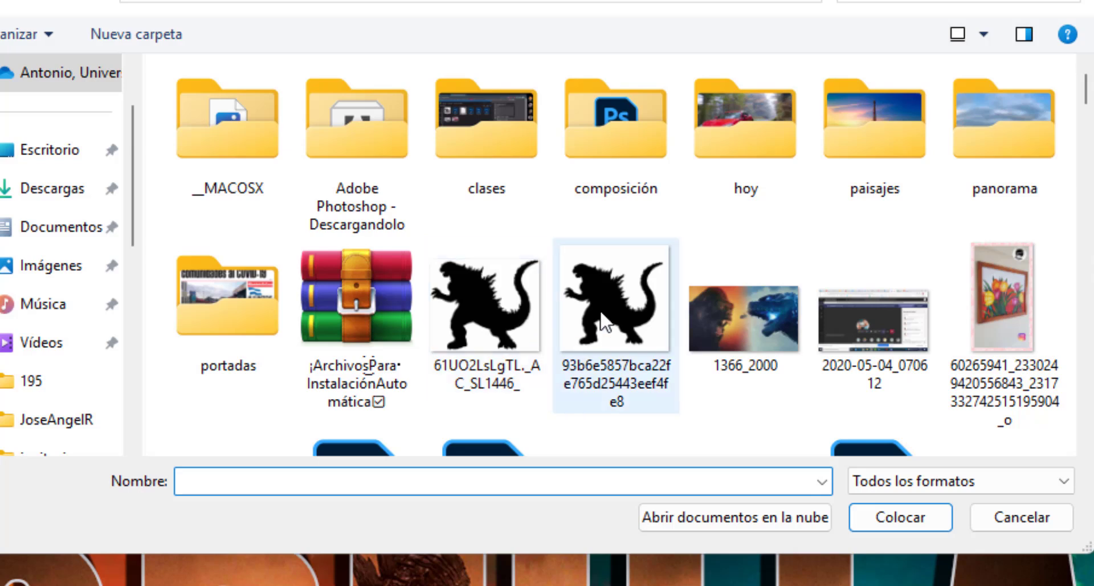
left_click(629, 293)
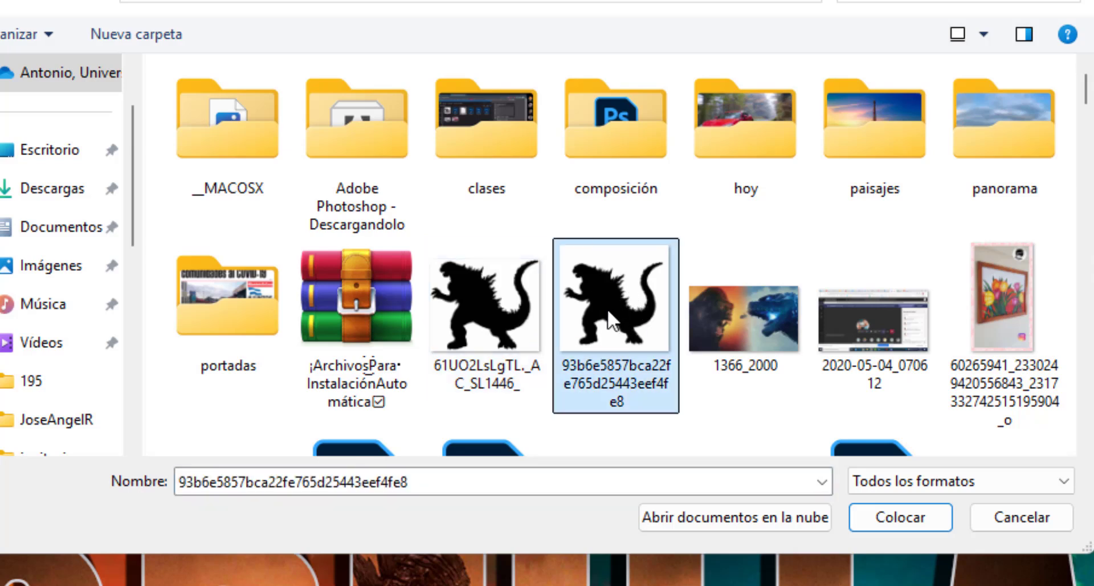
left_click(881, 515)
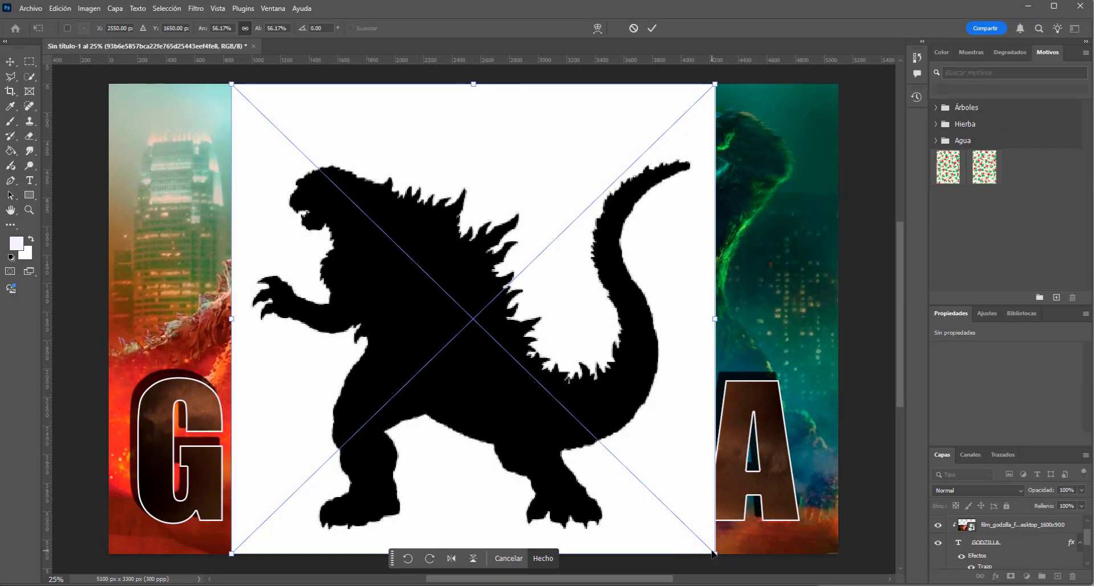
- Scale the silhouette image to about 33.77%, move it to about X 2763 px, Y 992 px, and commit the placement
left_click_drag(712, 553, 518, 327)
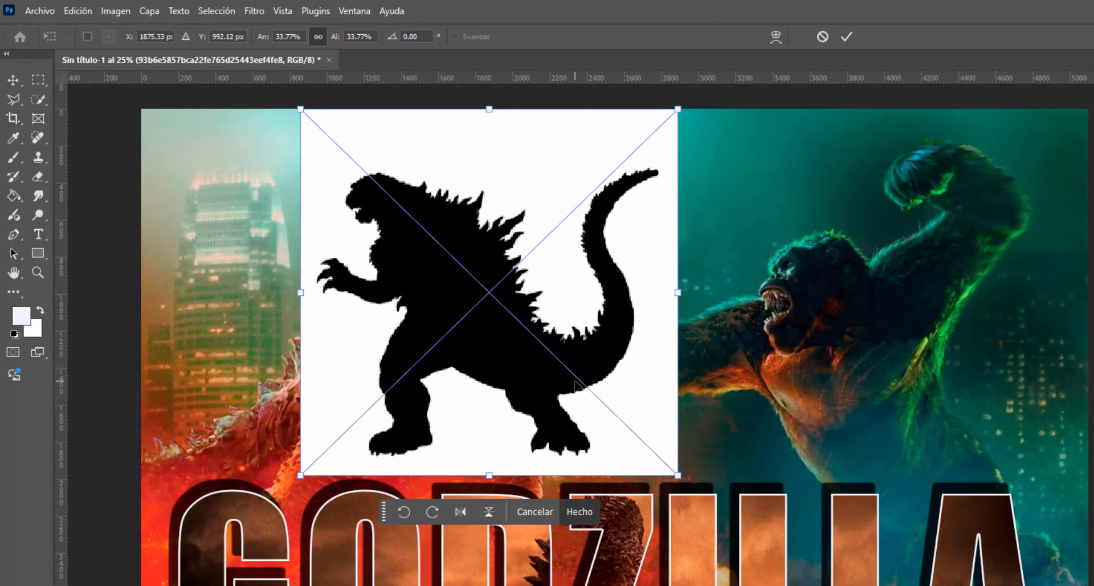
left_click_drag(446, 297, 538, 297)
left_click_drag(699, 386, 739, 393)
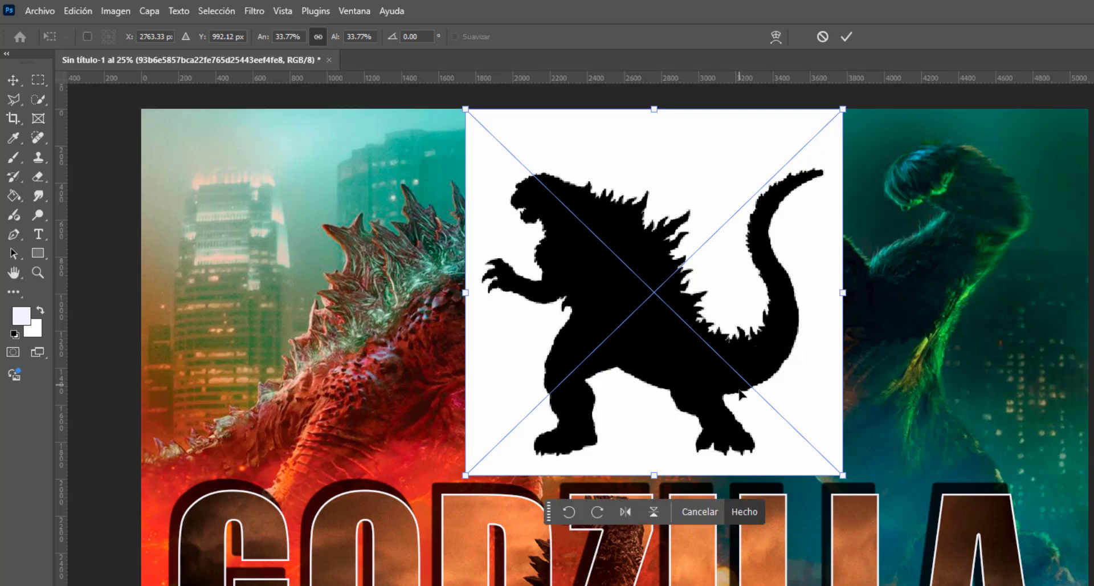
left_click(845, 37)
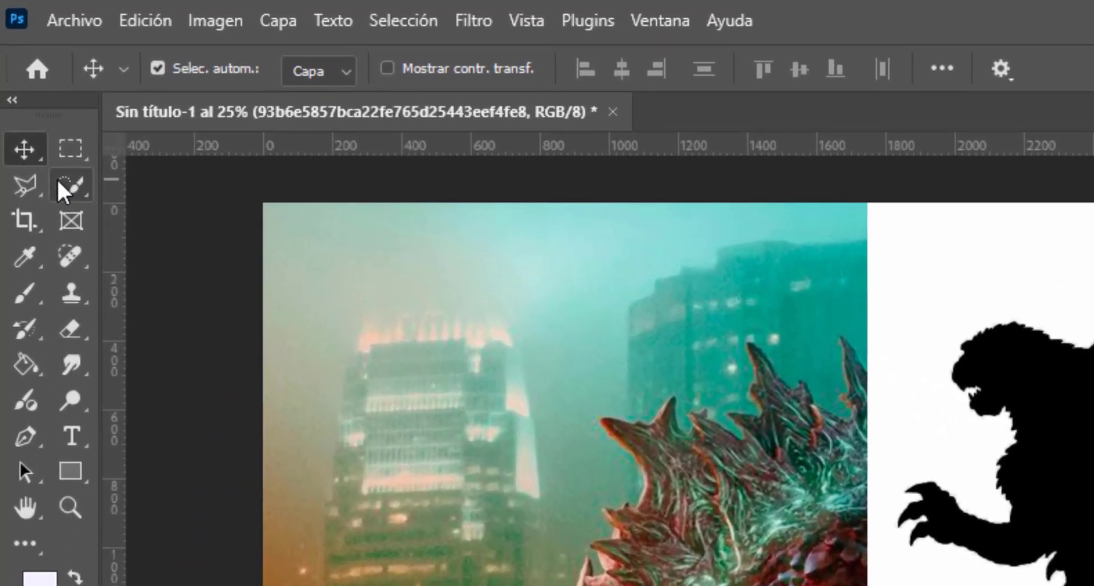
- Select the white background around the Godzilla silhouette with the Magic Wand and try to delete it
left_click(50, 156)
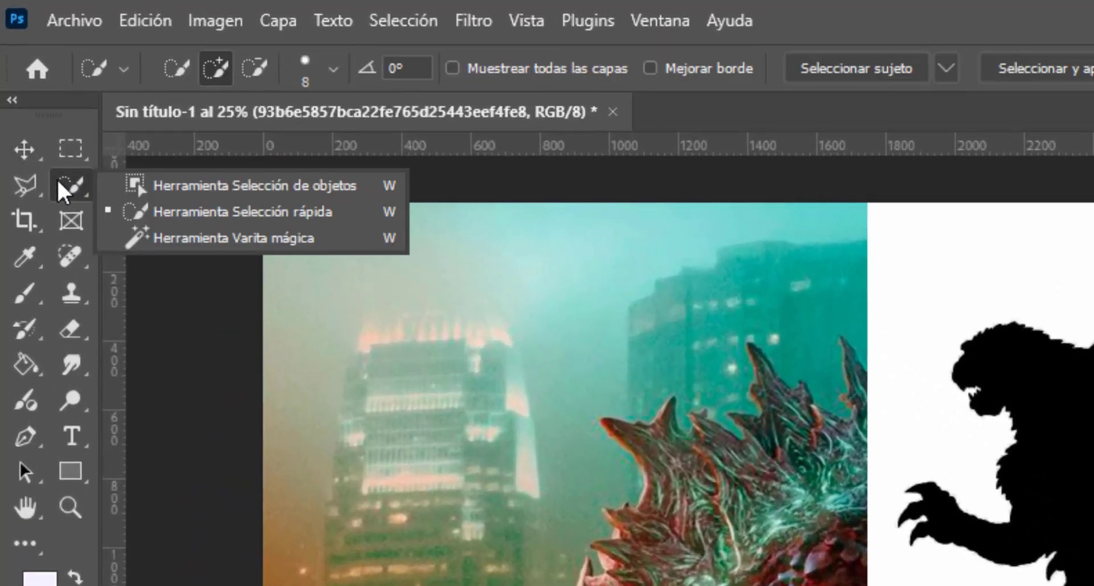
left_click(159, 235)
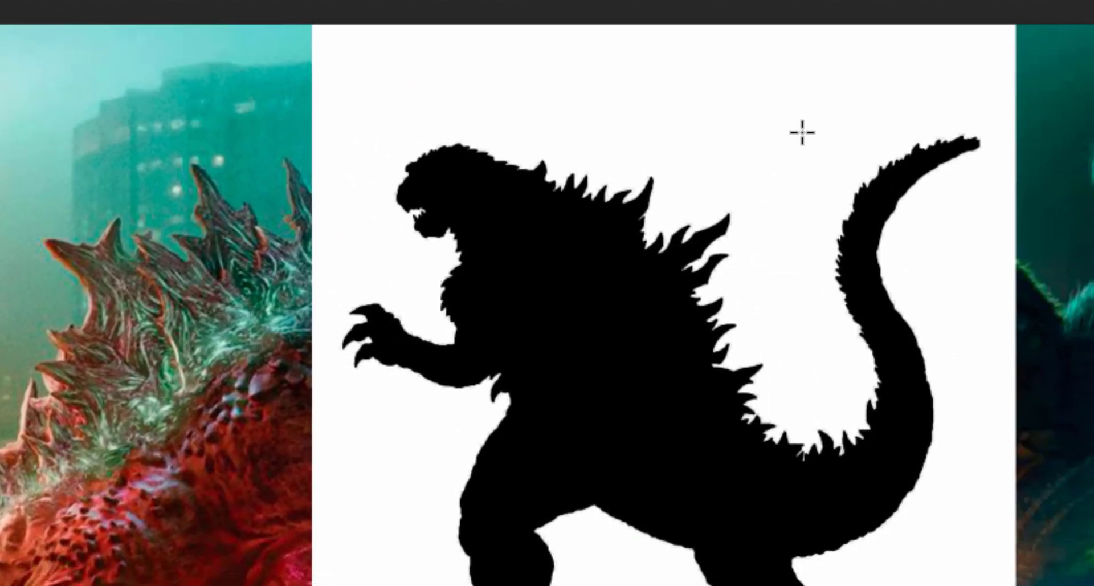
left_click(802, 132)
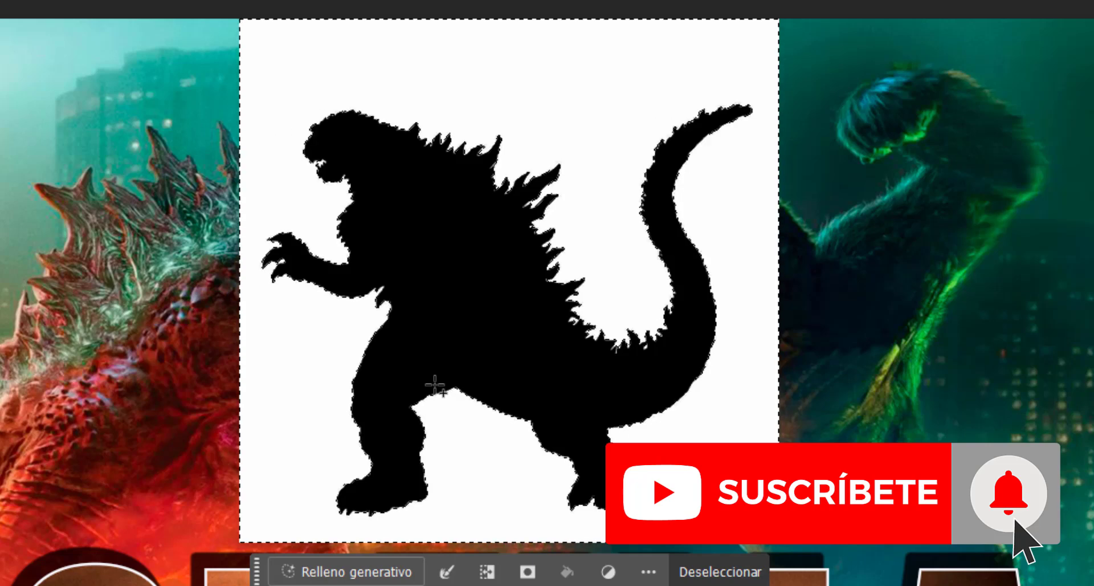
key("Delete")
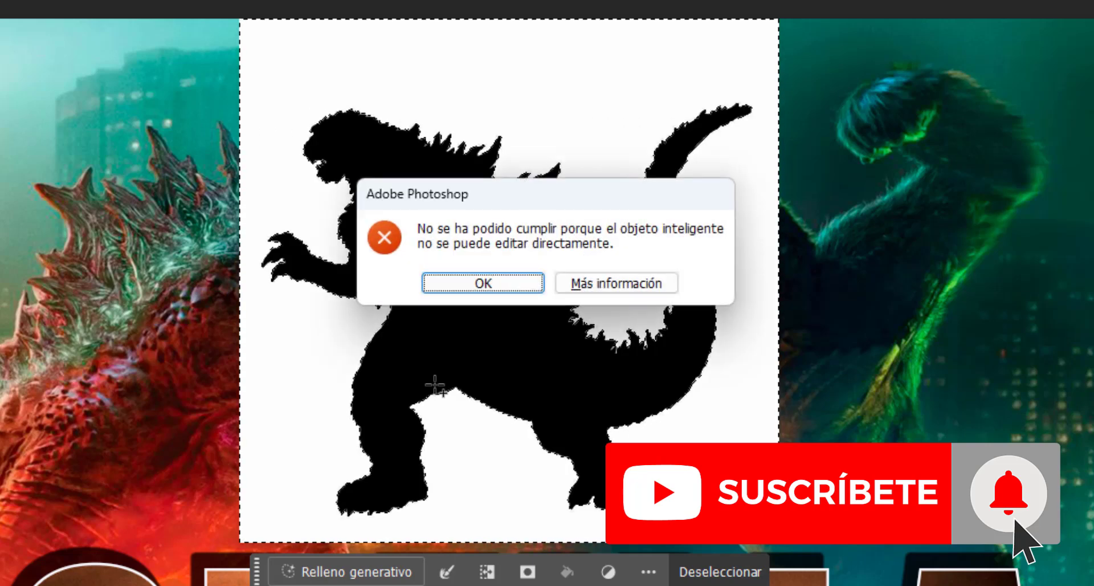
left_click(471, 281)
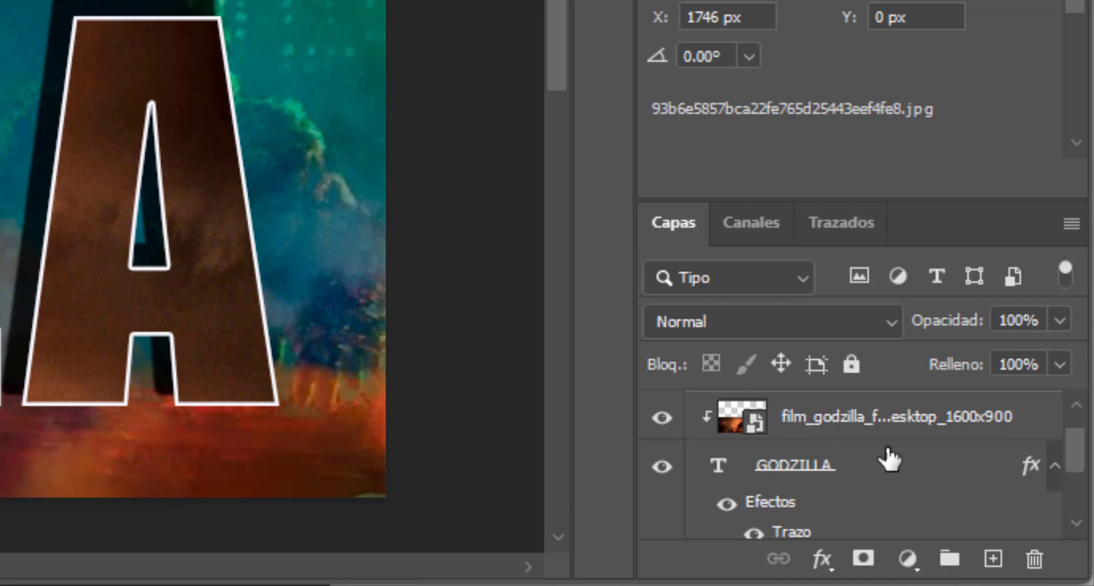
- Rasterize the silhouette layer 93b6e5857bca22fe765d25443eef4fe8
scroll(882, 426, "up", 1)
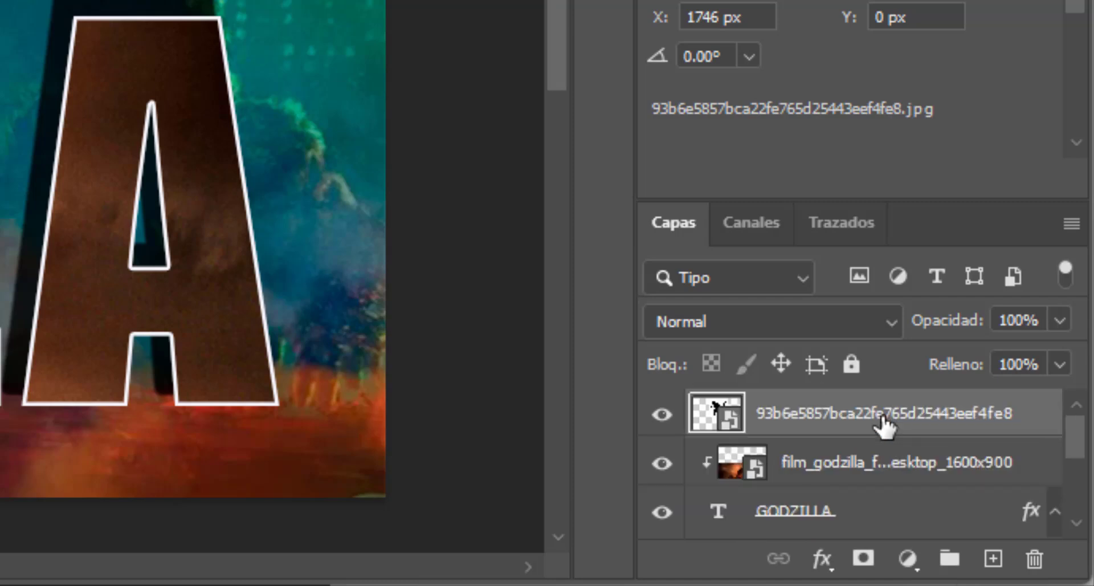
right_click(814, 404)
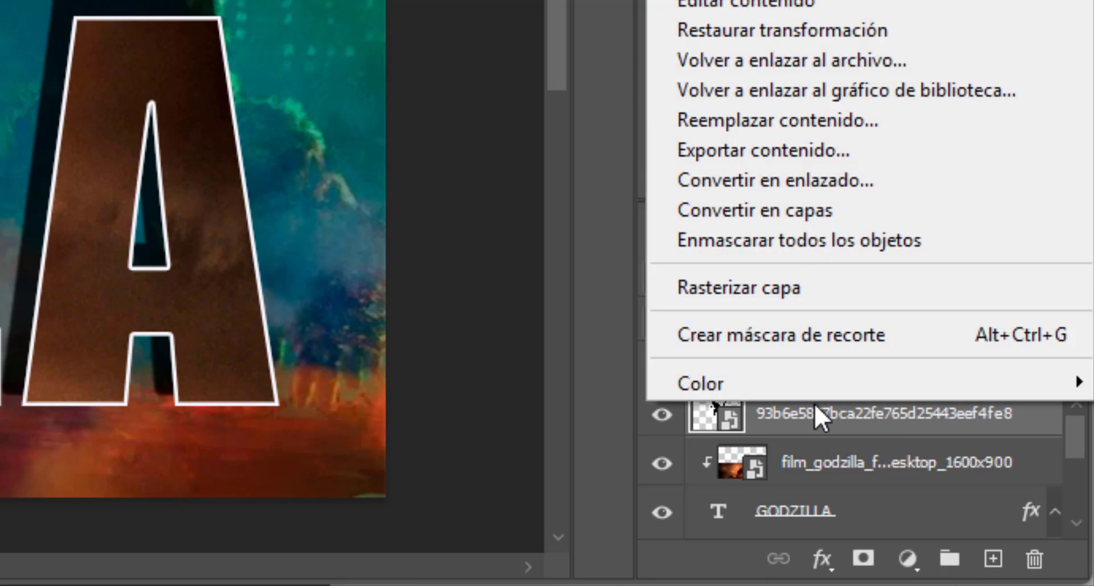
left_click(752, 293)
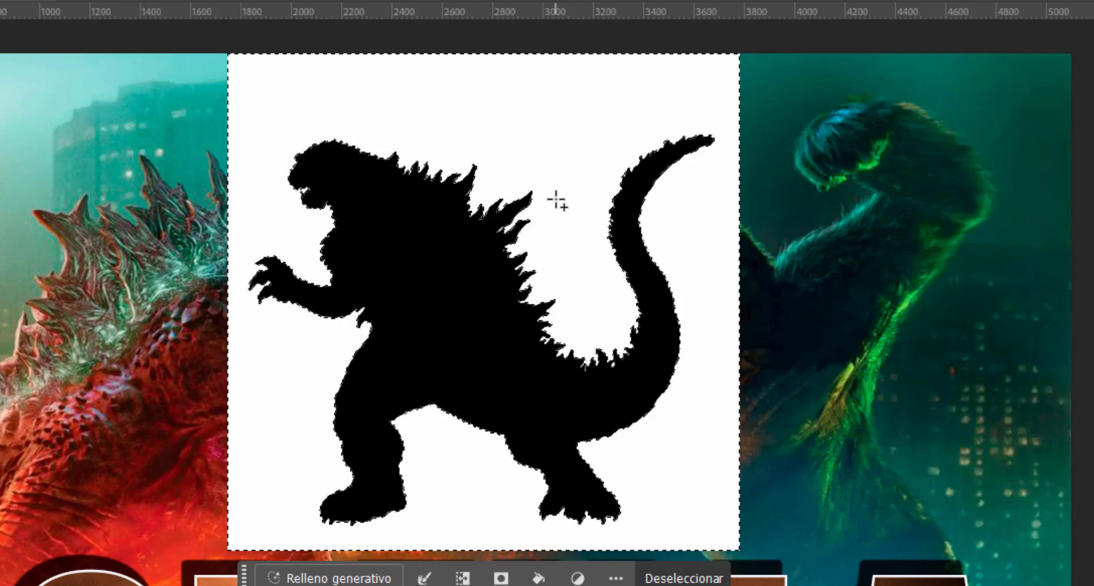
- Delete the selected white background, deselect, and move the silhouette to about X 1837 px, Y 363 px
key("Delete")
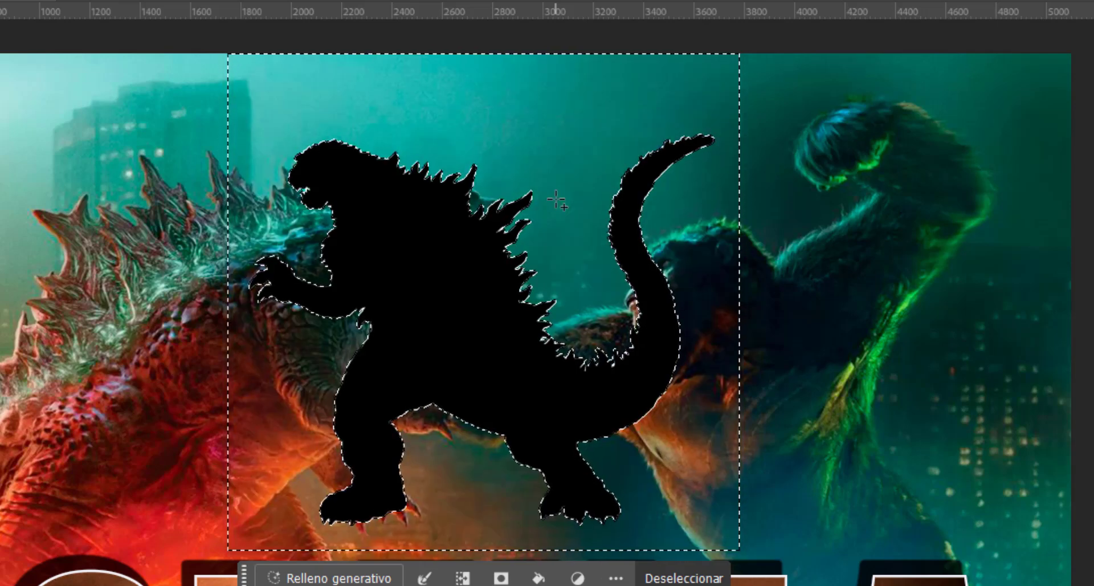
key("ctrl+d")
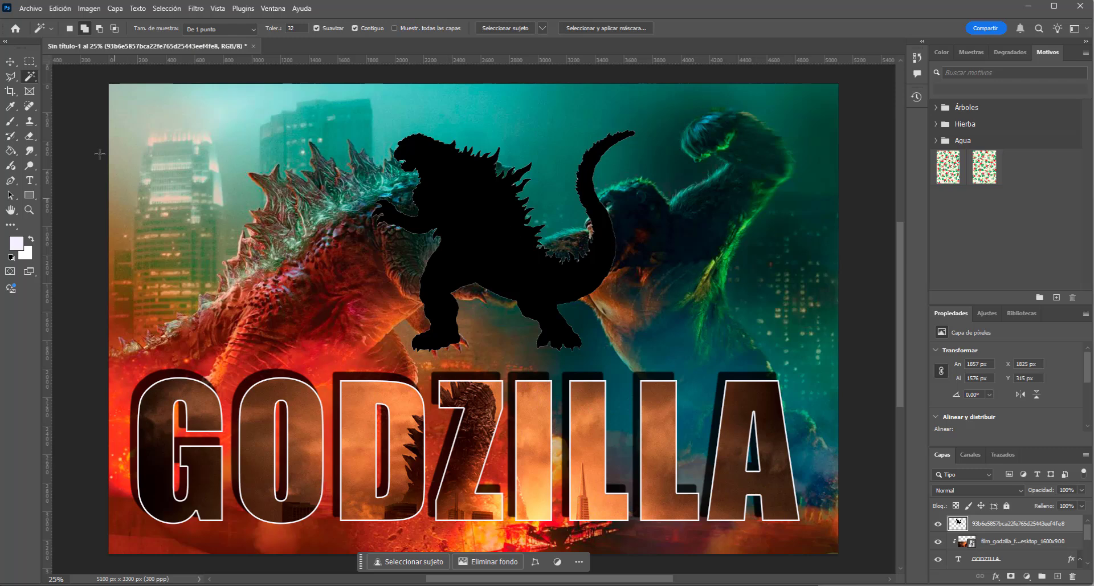
left_click(6, 61)
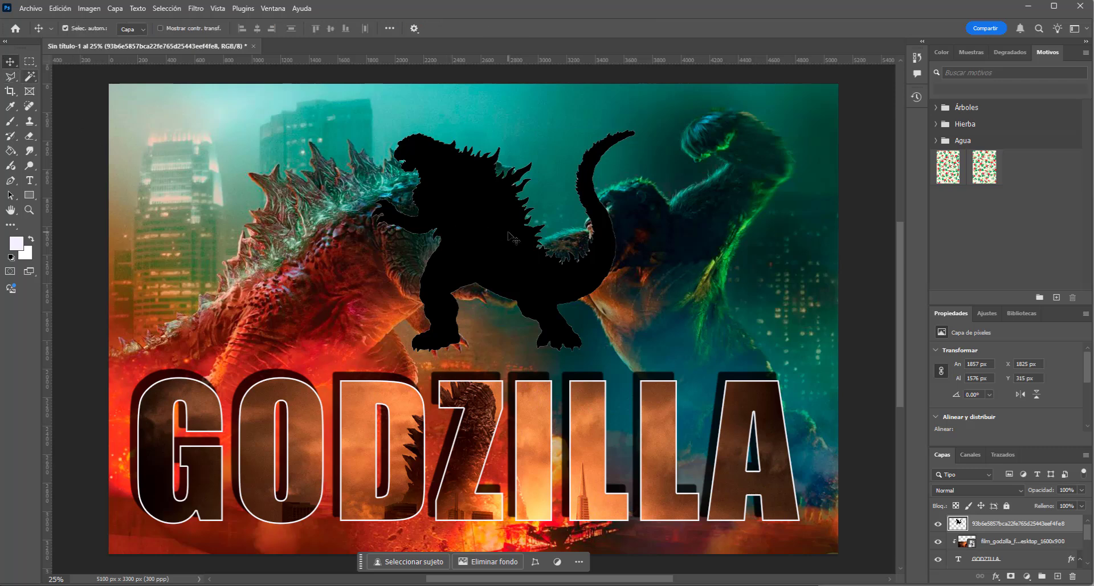
left_click_drag(501, 241, 503, 249)
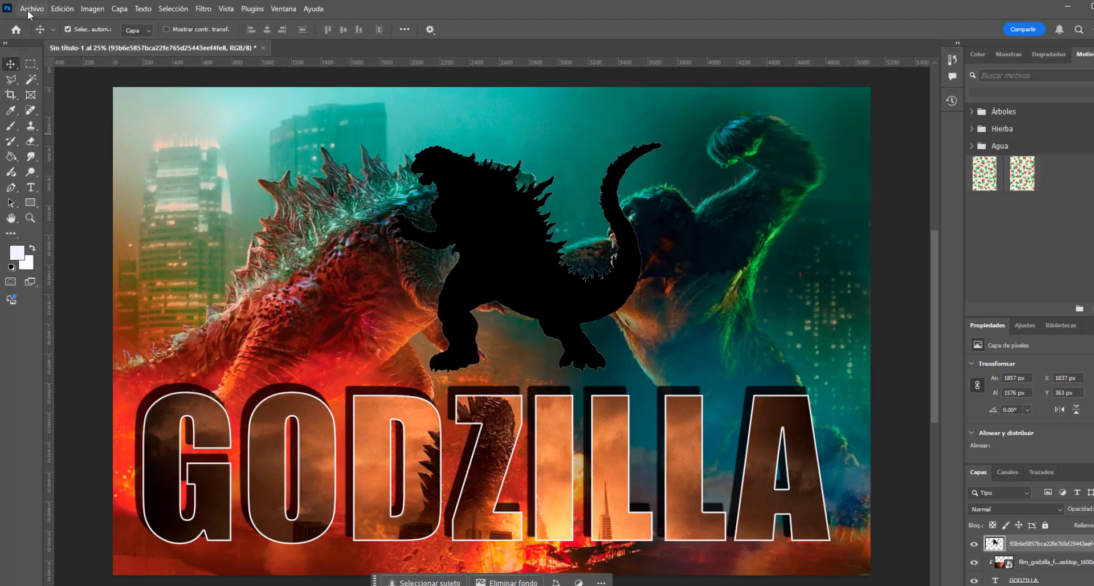
- Place the Godzilla_2014 image from the Ejercicios Photoshop folder as an embedded element
left_click(30, 8)
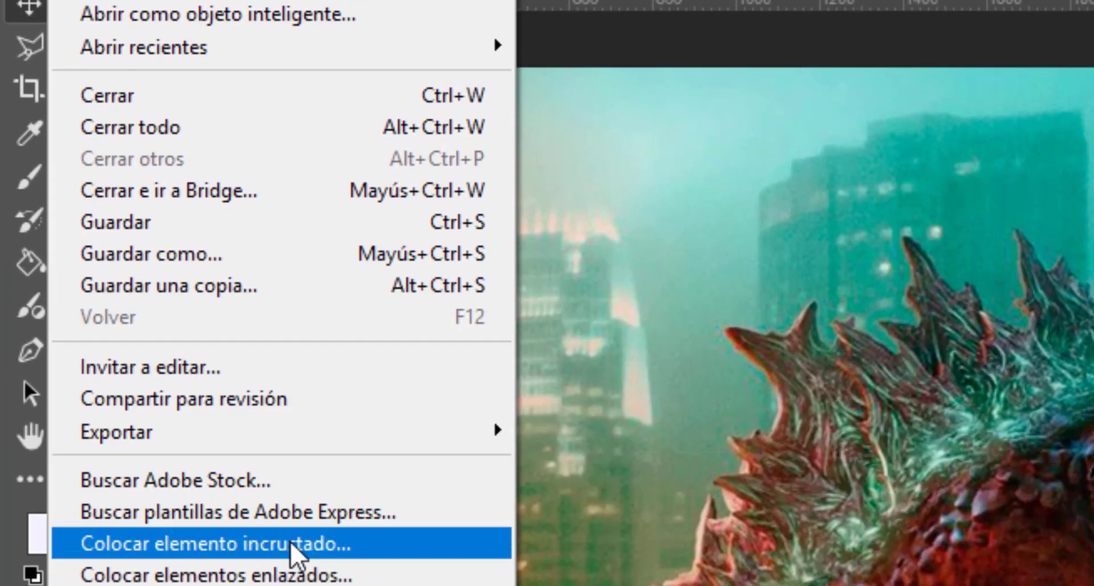
left_click(293, 544)
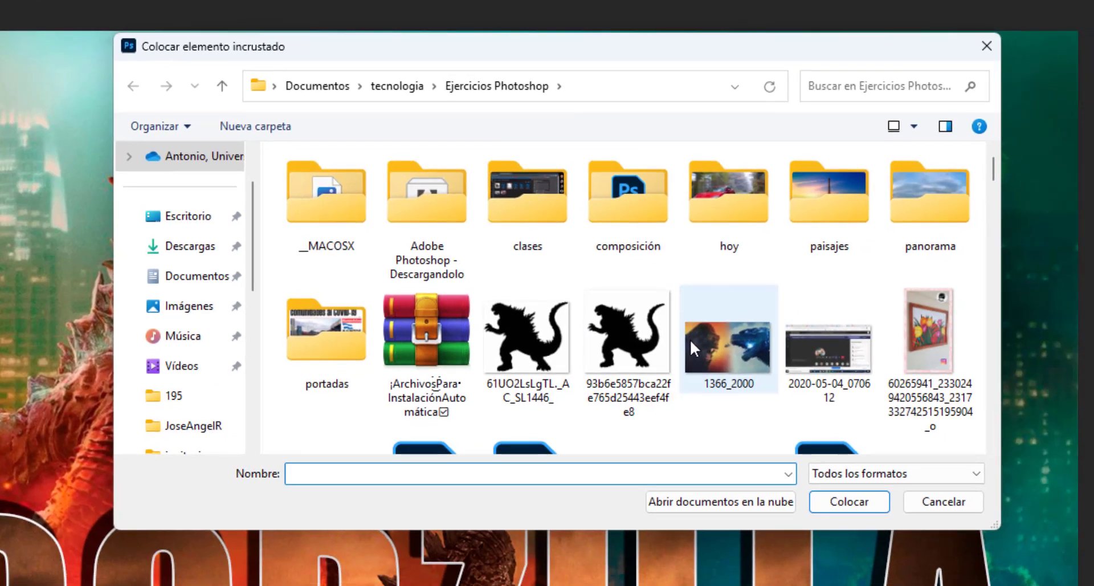
scroll(883, 392, "down", 5)
scroll(693, 348, "down", 3)
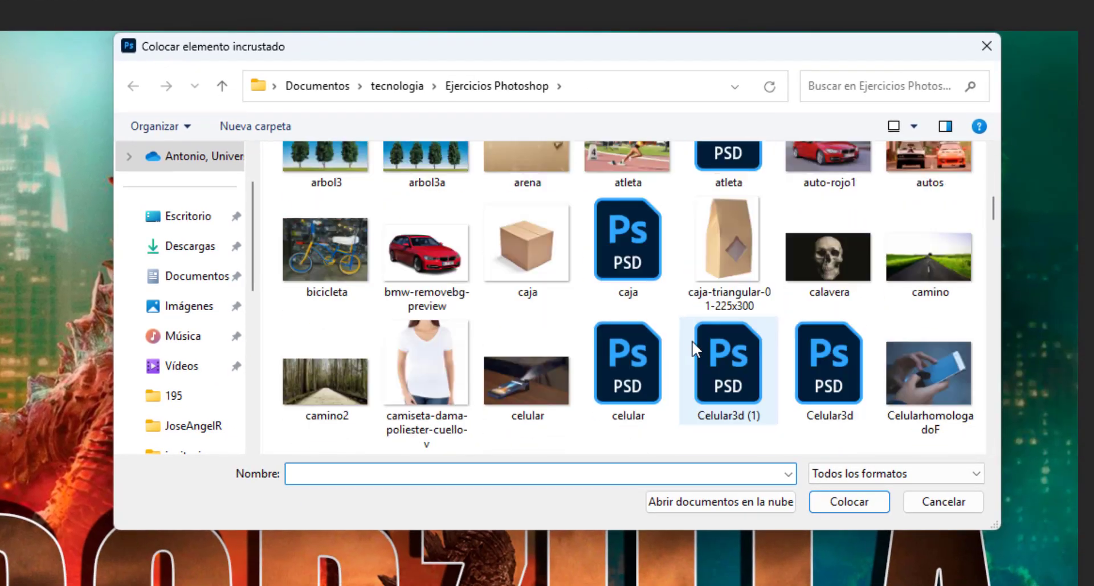
scroll(693, 348, "down", 3)
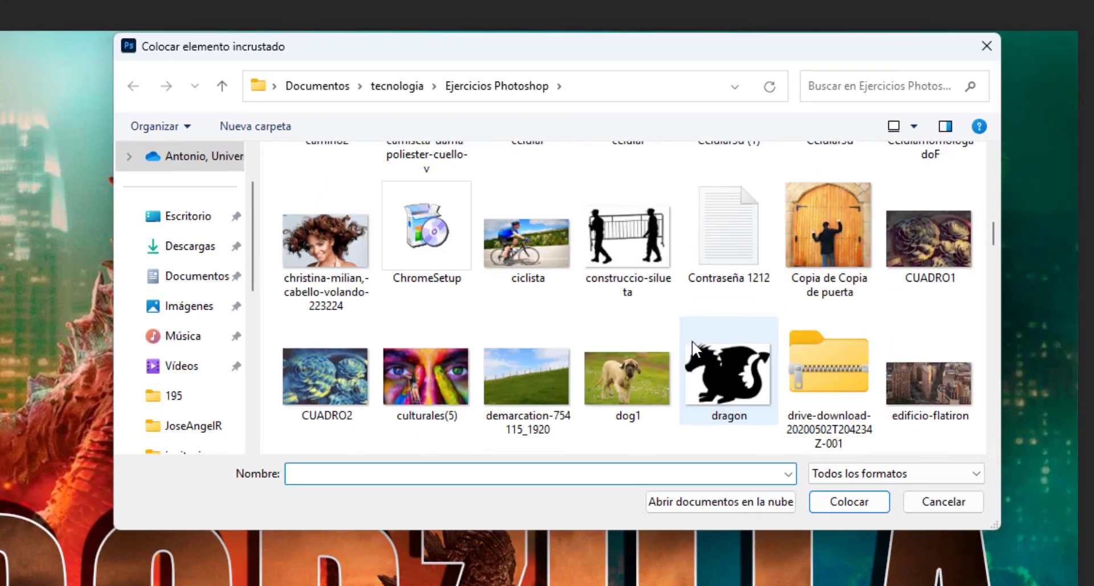
scroll(692, 343, "down", 5)
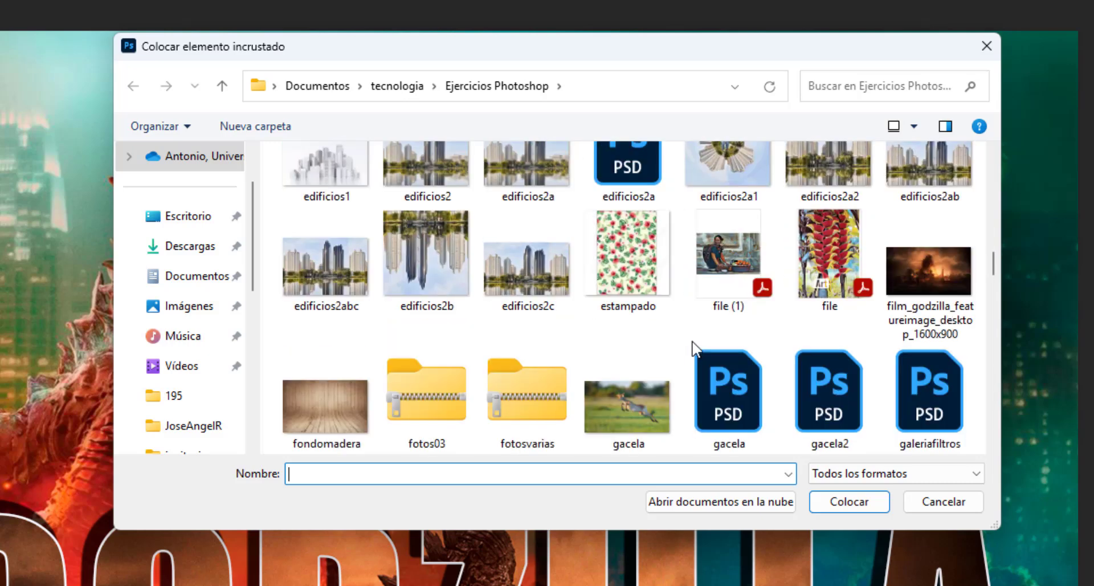
scroll(693, 348, "down", 3)
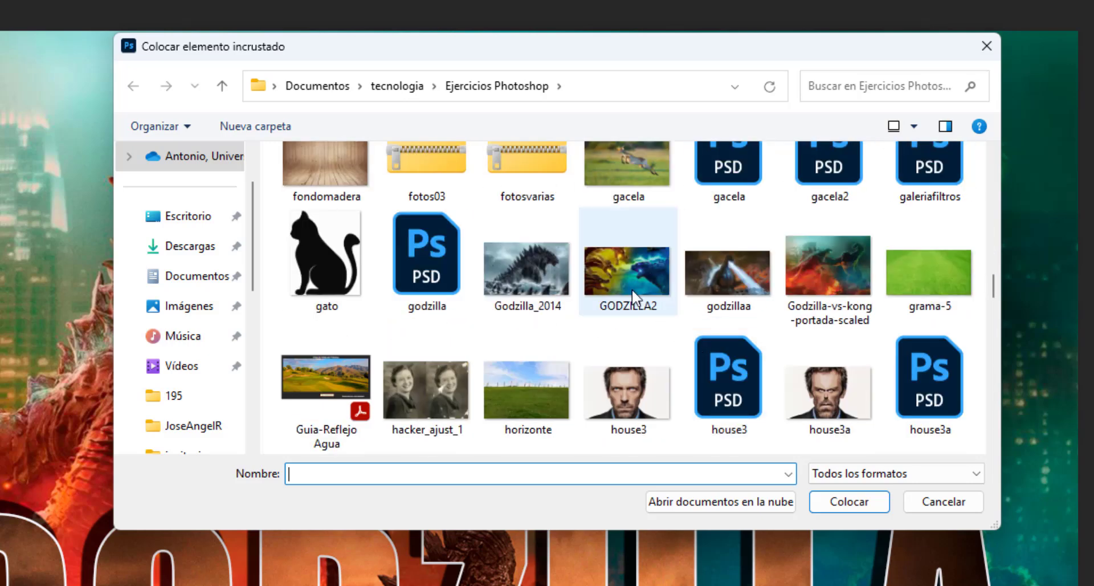
left_click(524, 276)
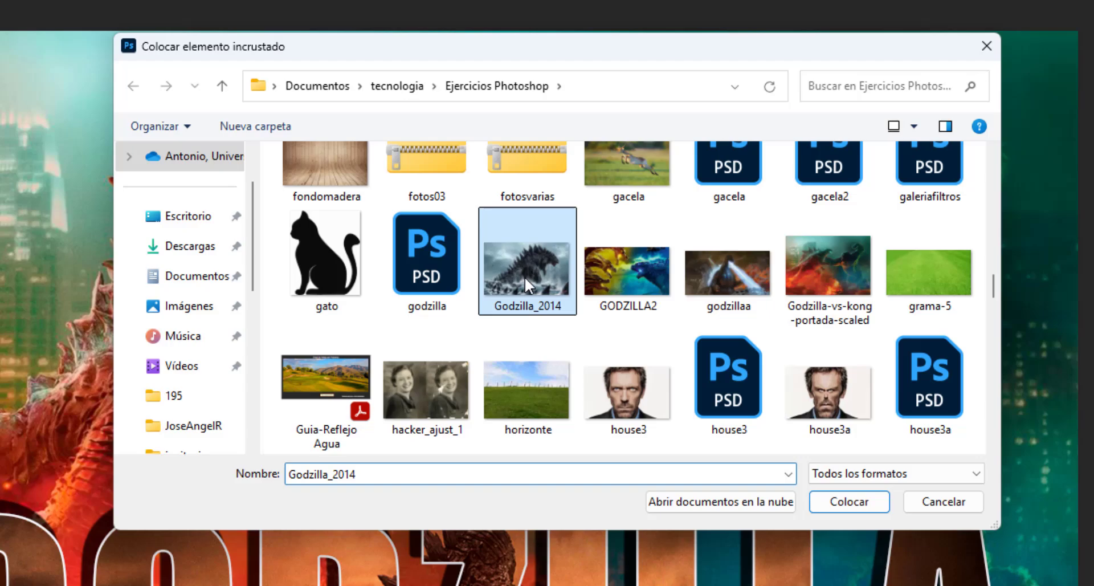
left_click(864, 503)
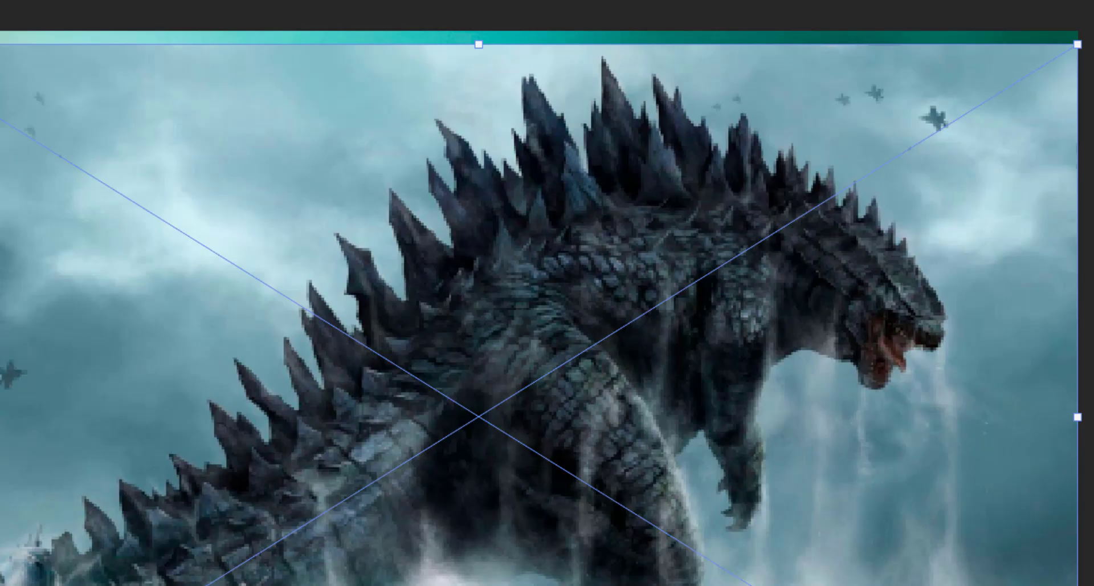
- Scale the Godzilla_2014 image to about 2749 × 1718 px, position it over the silhouette at about X 1304 px, Y 221 px, and commit
left_click_drag(1077, 582, 646, 470)
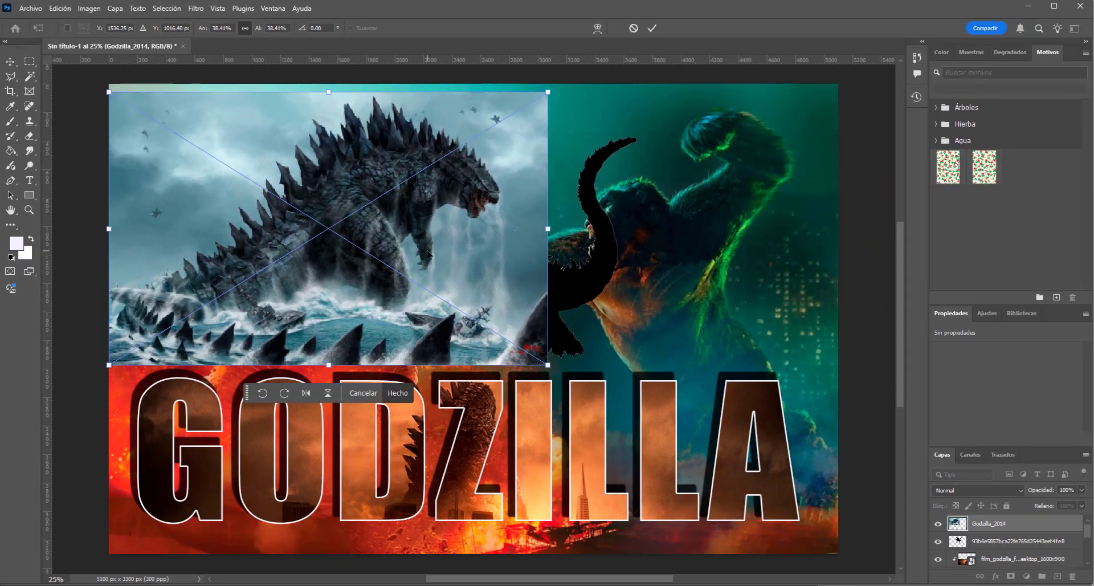
left_click_drag(427, 253, 598, 256)
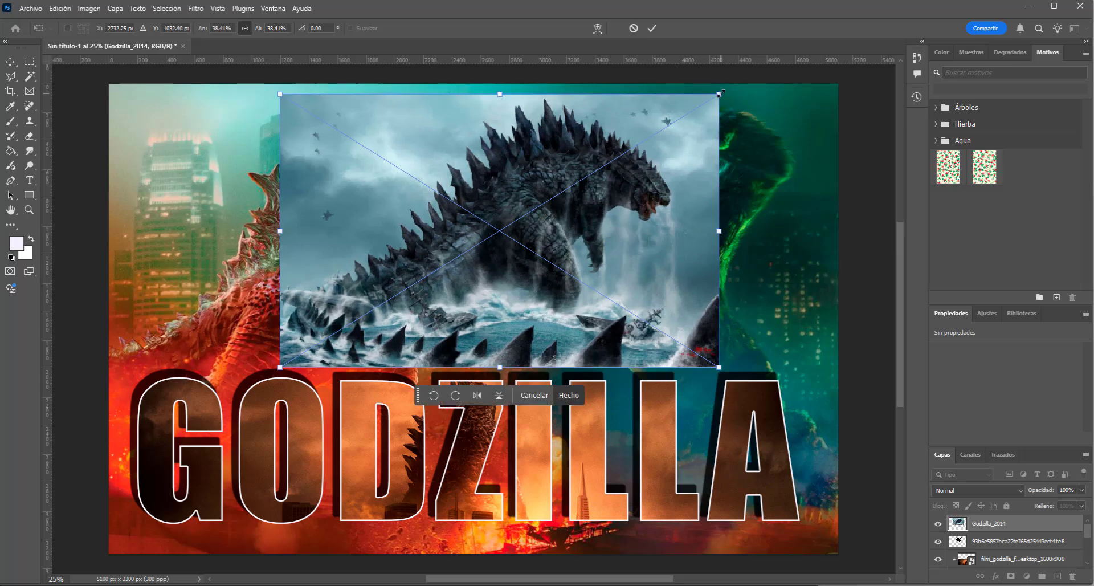
left_click_drag(720, 93, 673, 120)
left_click_drag(601, 205, 617, 213)
left_click(651, 29)
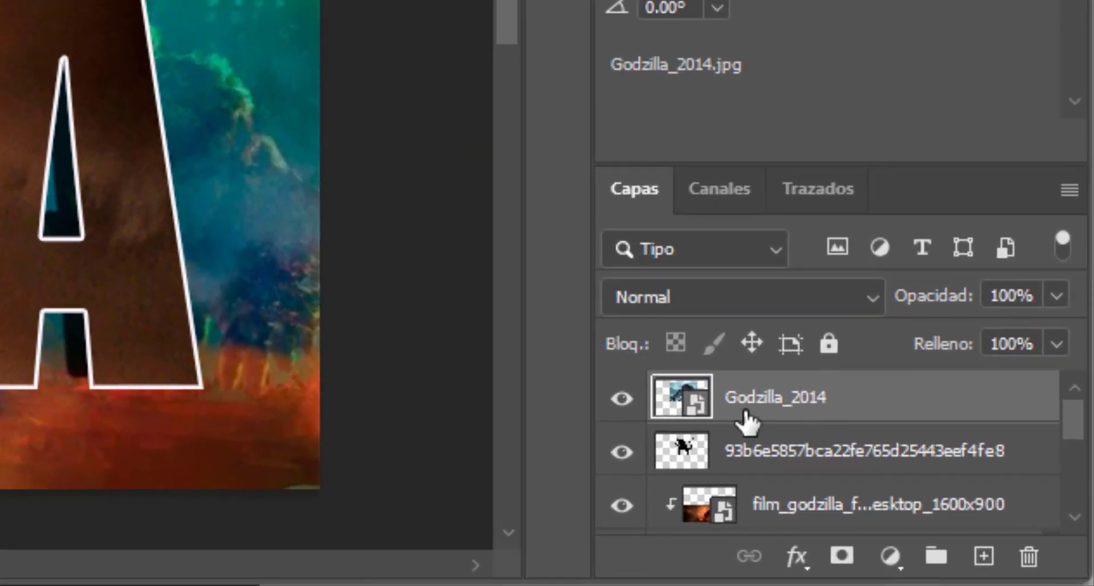
left_click(820, 447)
left_click(803, 416)
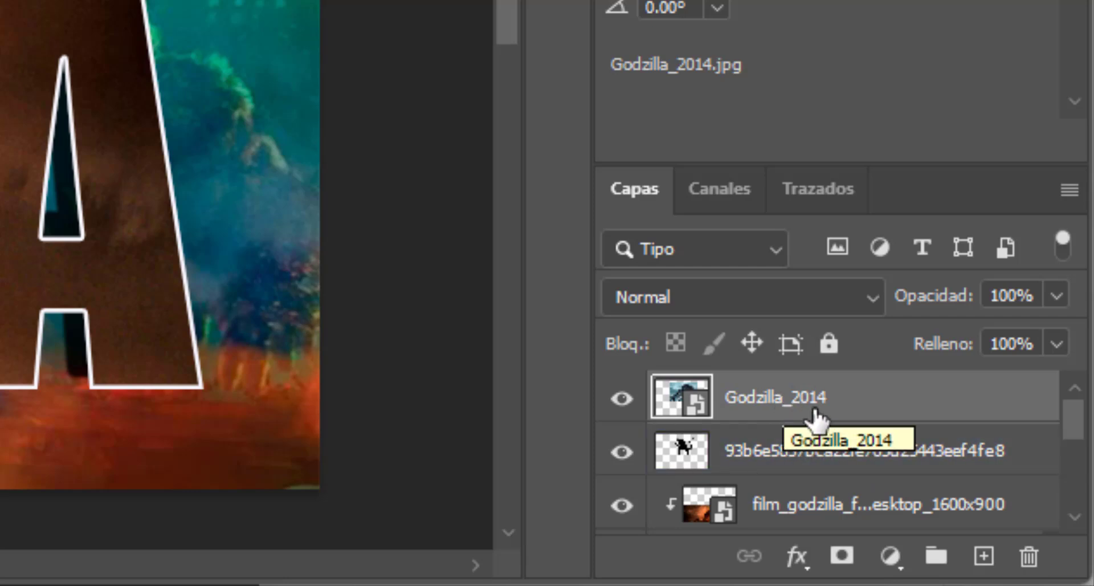
left_click(800, 439)
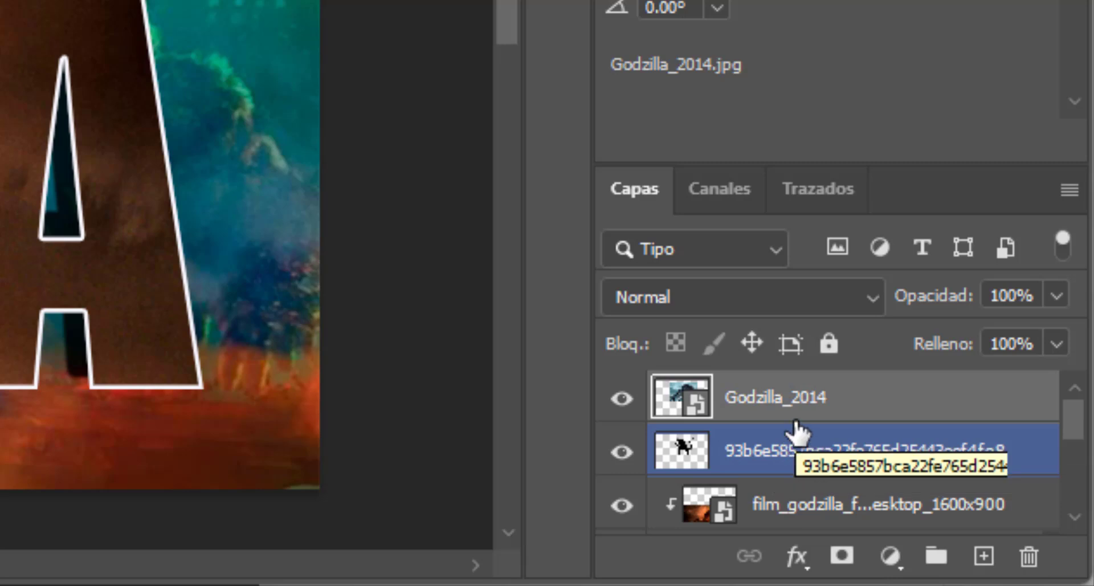
left_click(821, 417)
left_click(772, 448)
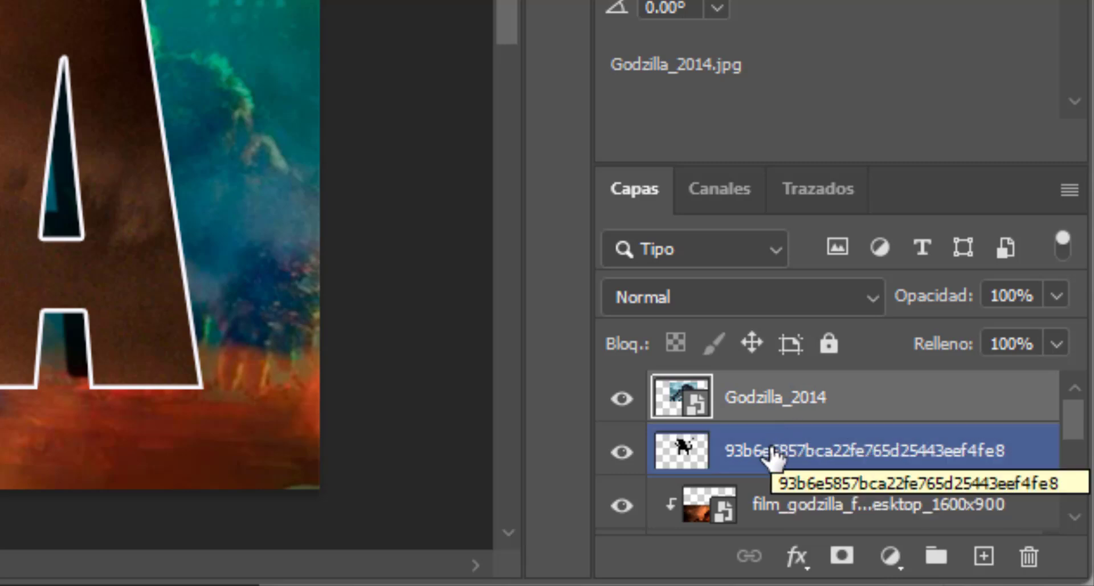
left_click(789, 420)
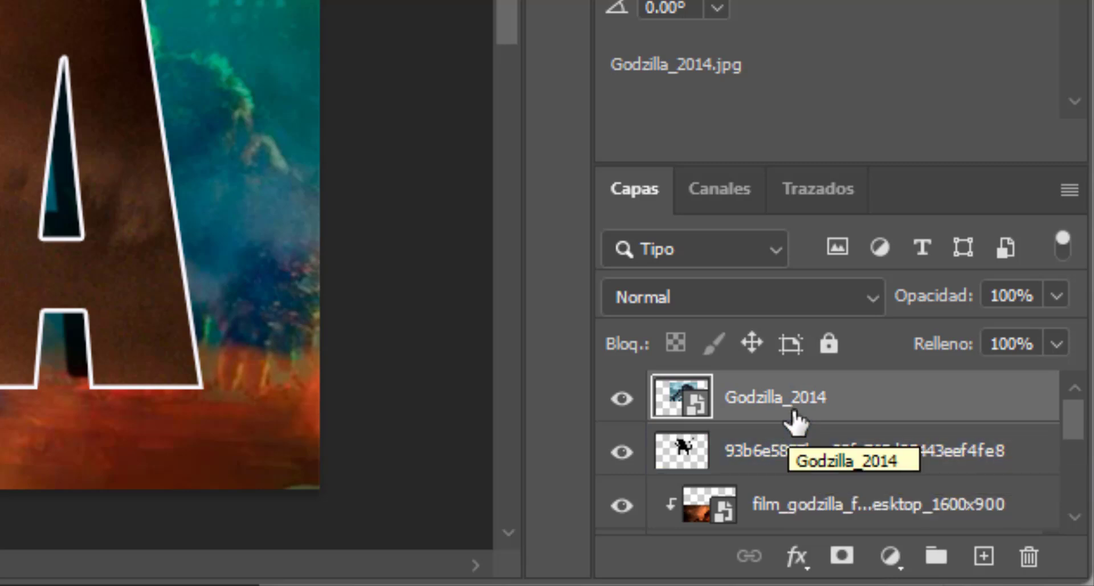
left_click(800, 454)
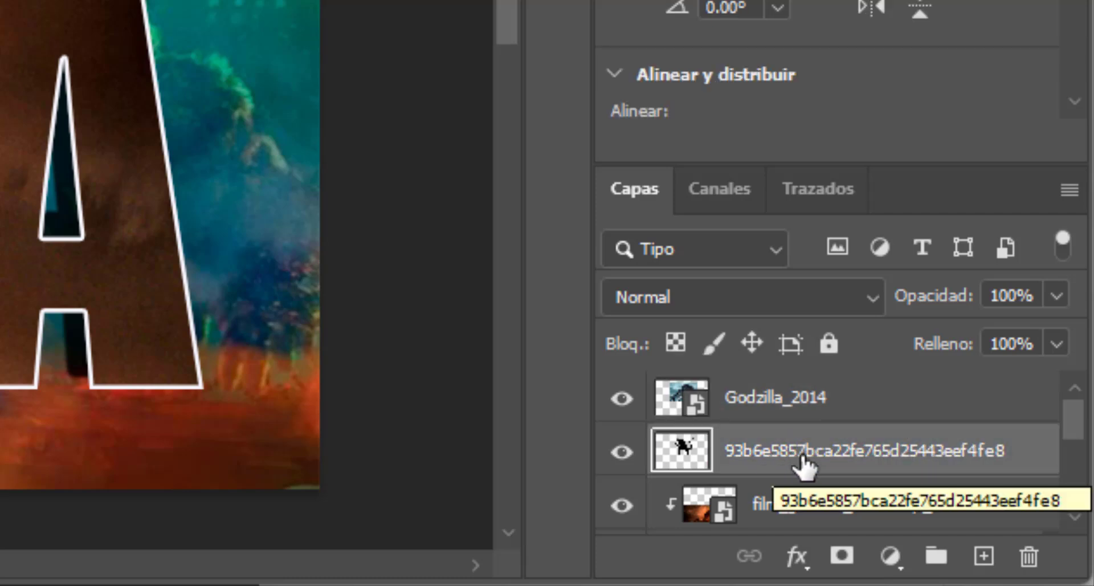
- Clip the Godzilla_2014 layer to the silhouette layer below and shift the image to about X 1033 px, Y 180 px
left_click(803, 414)
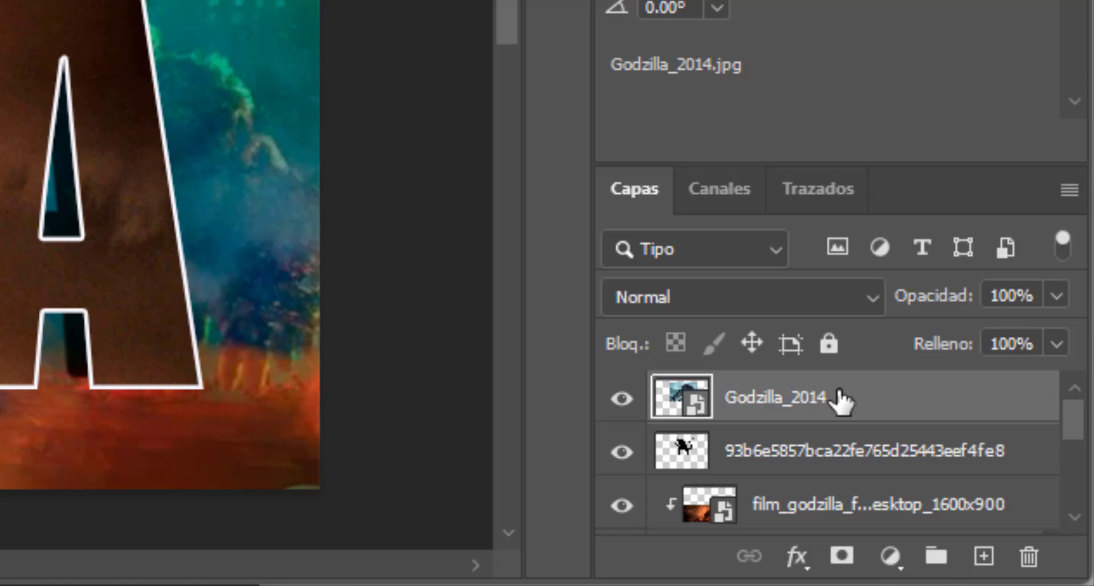
right_click(840, 399)
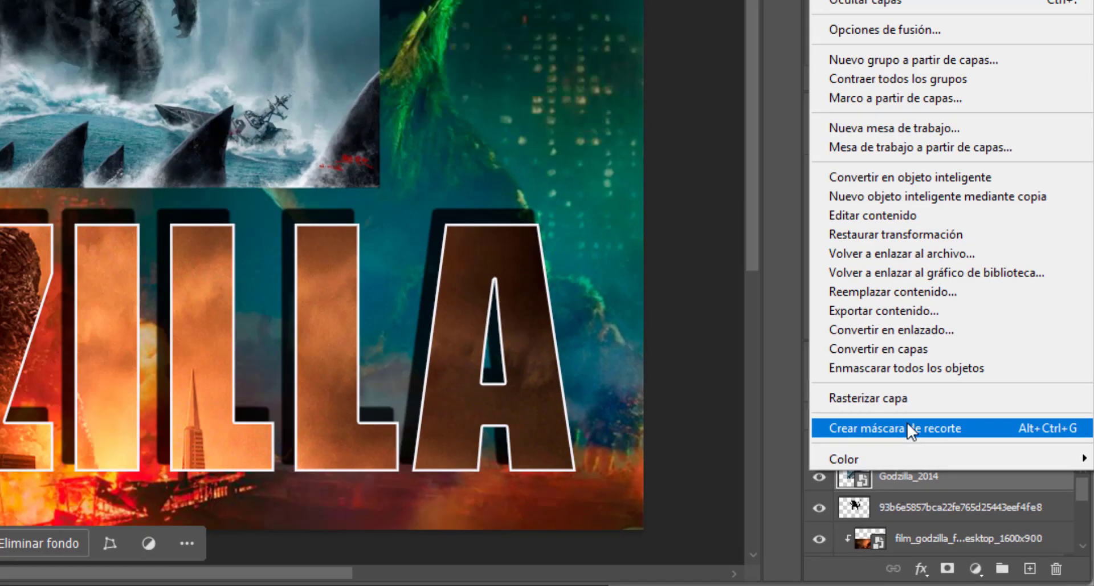
left_click(750, 312)
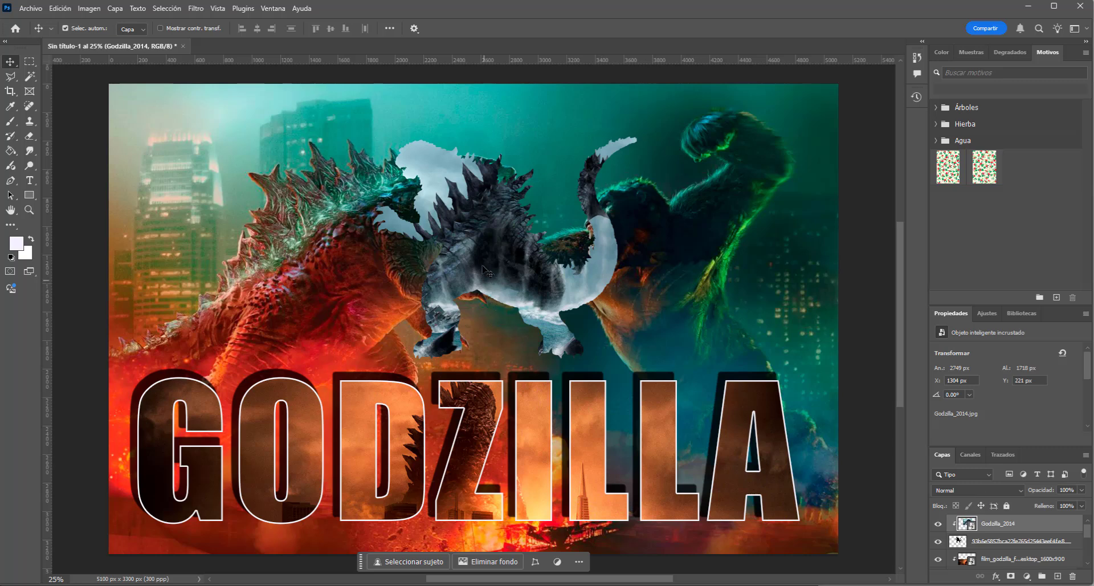
left_click_drag(506, 253, 495, 217)
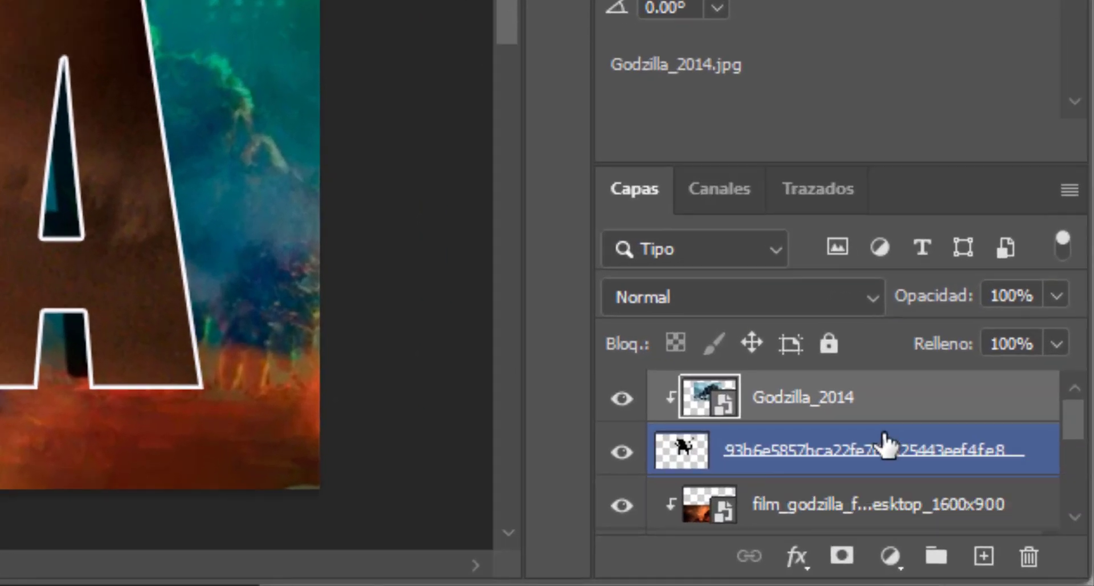
- Add a white 10 px inside stroke at 100% opacity to the silhouette layer
double_click(900, 448)
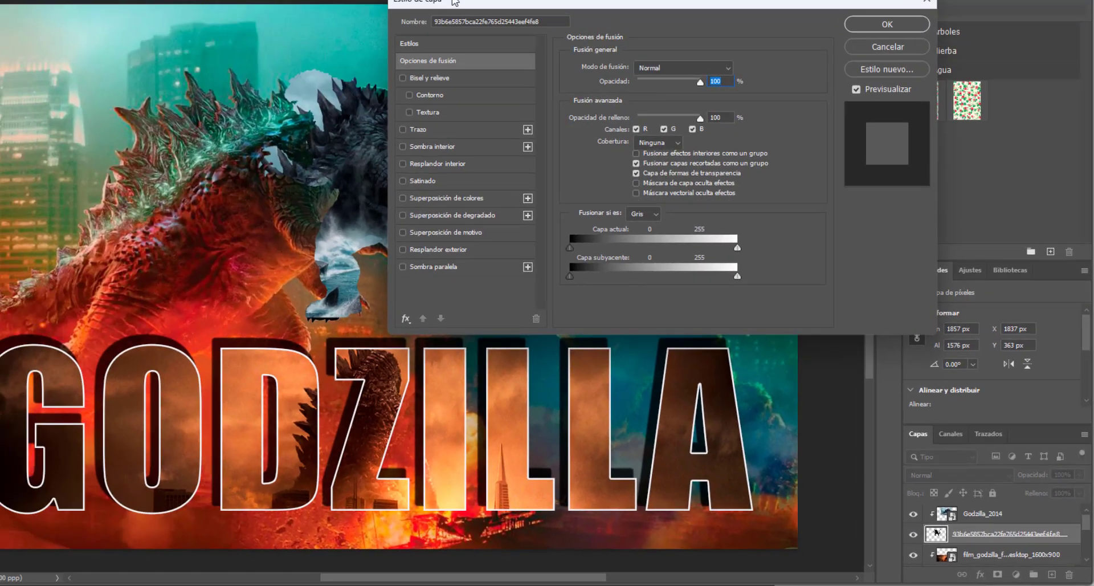
left_click_drag(454, 3, 555, 16)
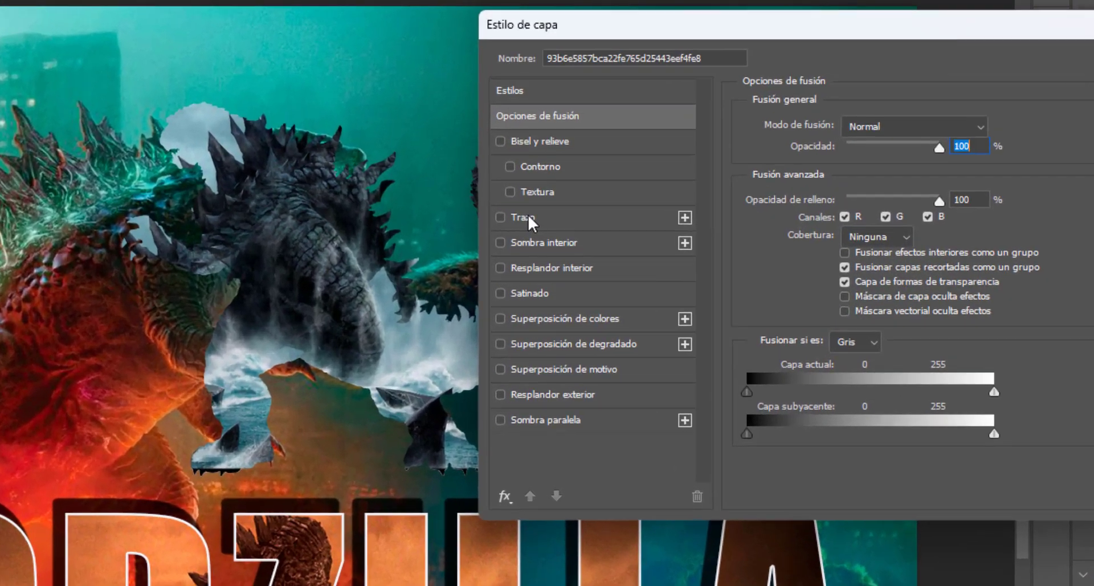
left_click(519, 143)
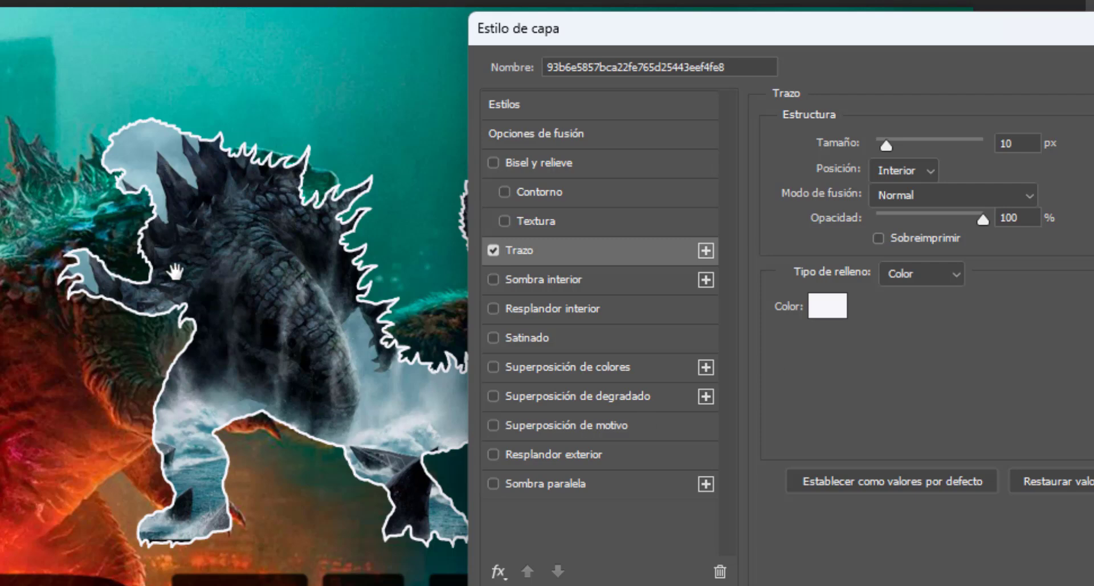
- Try a drop shadow and a bevel texture on the silhouette, switch both off, and apply the layer style
left_click(538, 484)
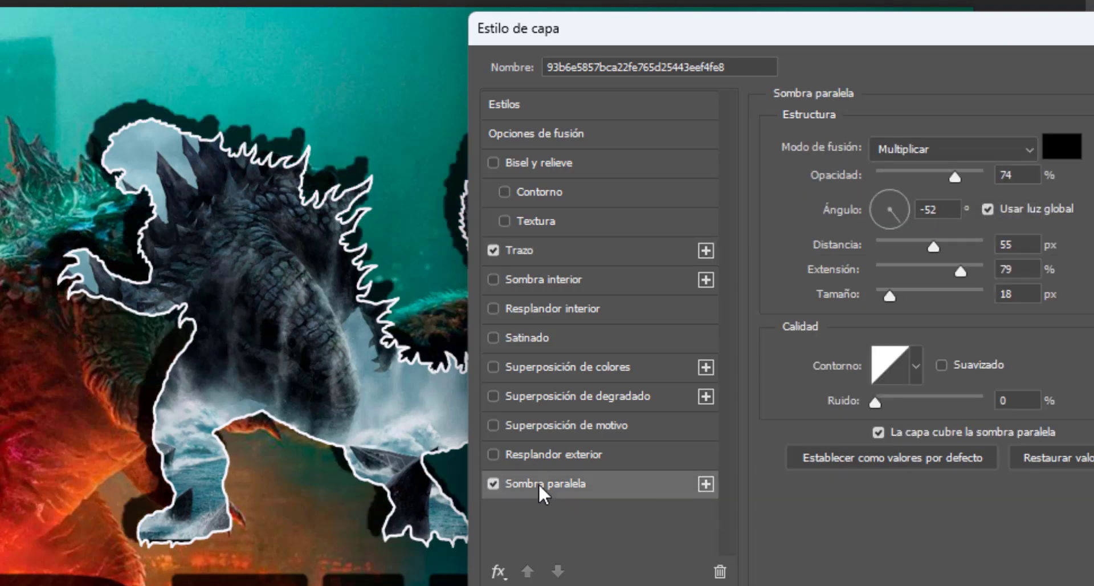
left_click(495, 485)
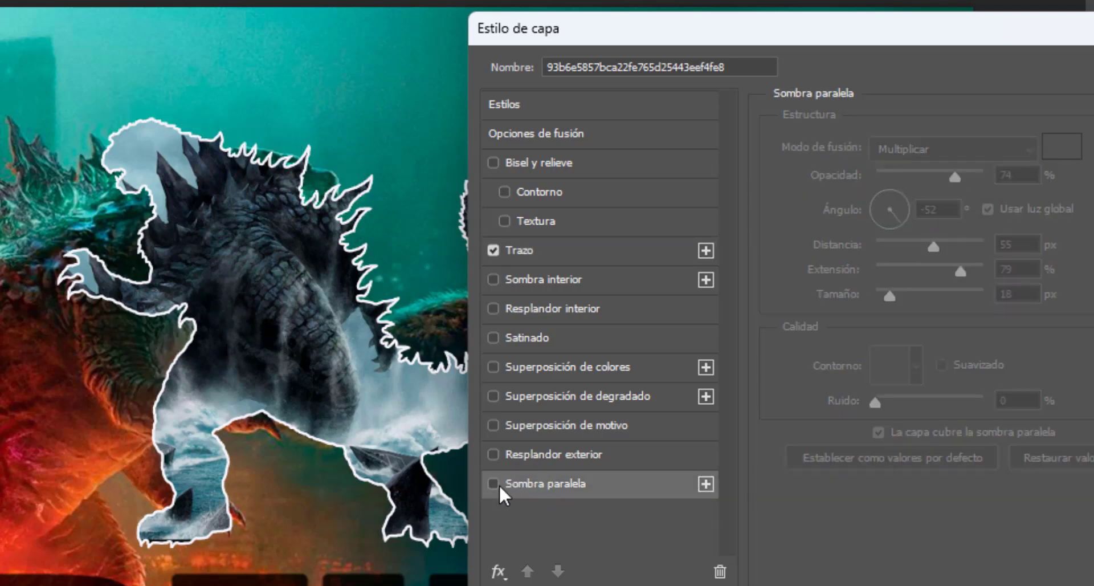
left_click(665, 231)
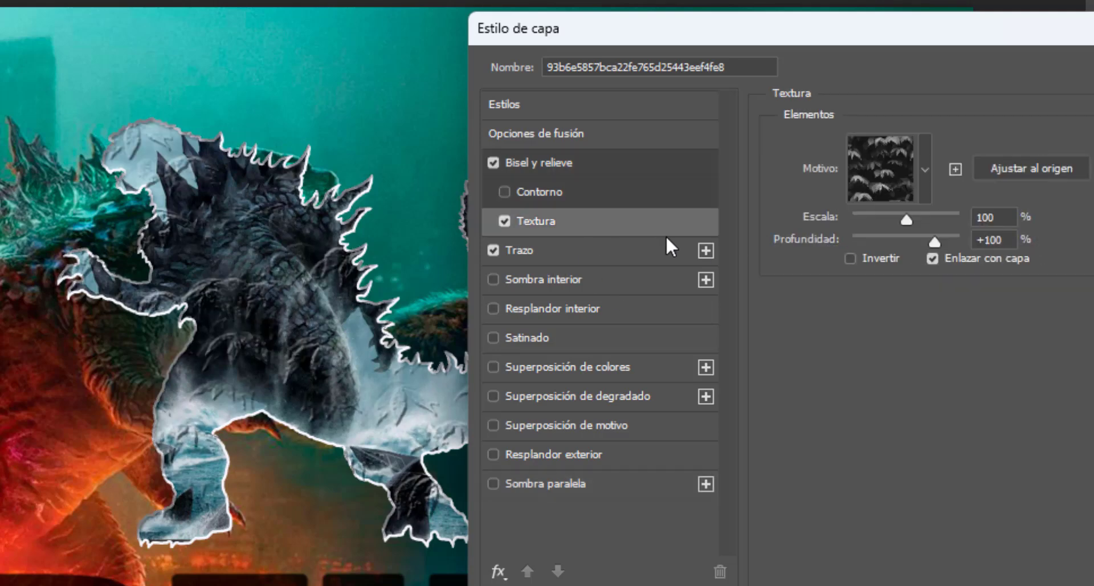
left_click(504, 220)
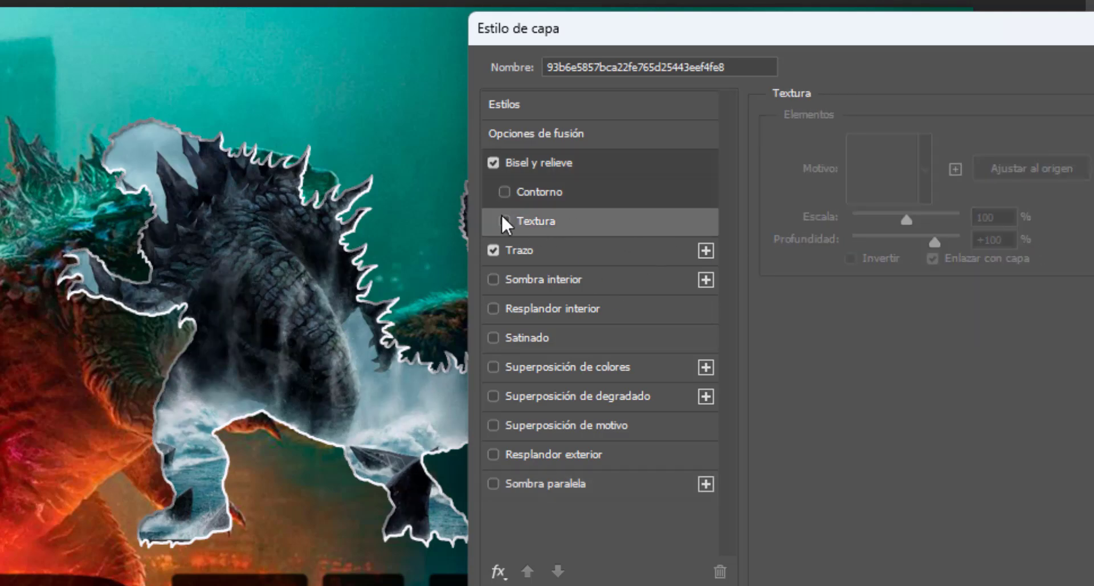
left_click(491, 163)
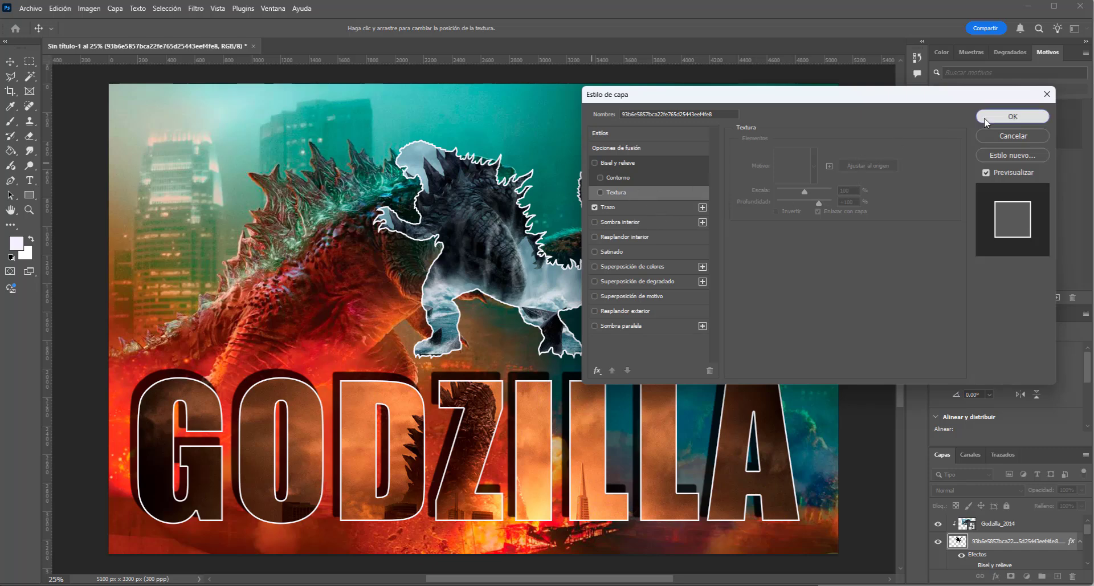
left_click(1013, 116)
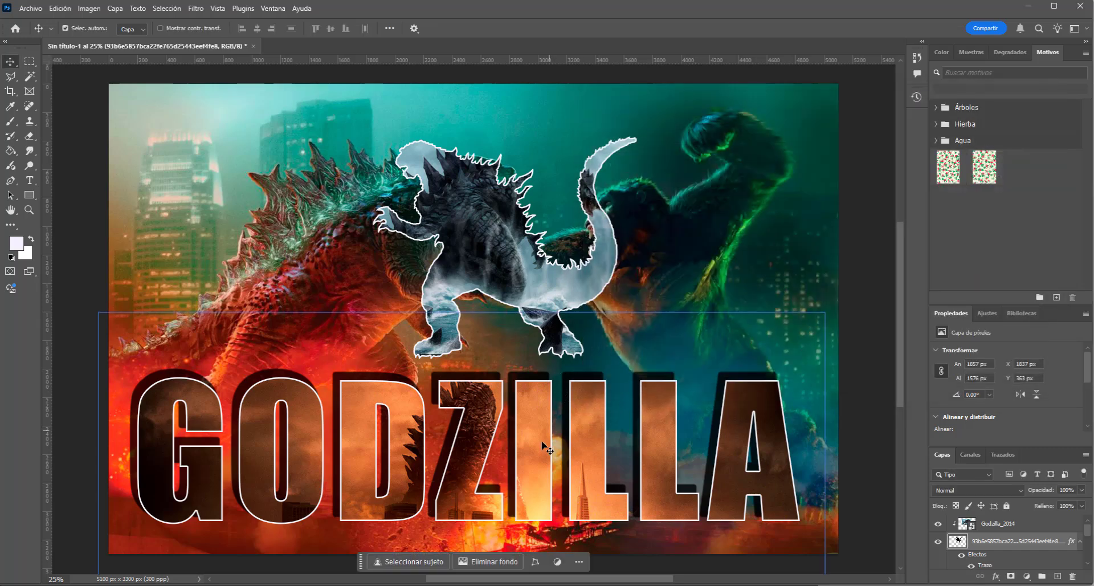
left_click(480, 199)
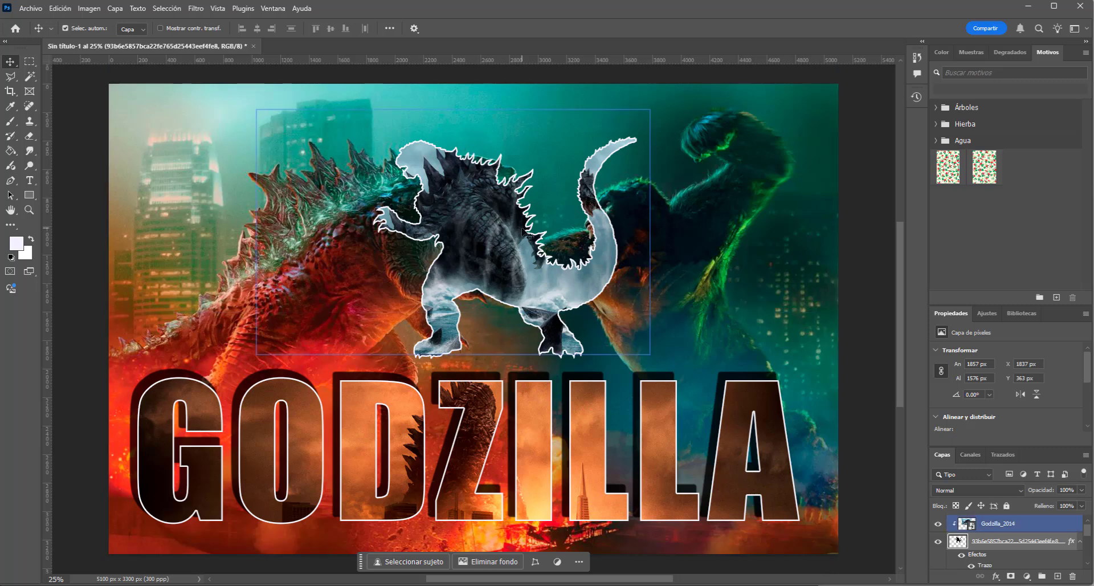
left_click(820, 341)
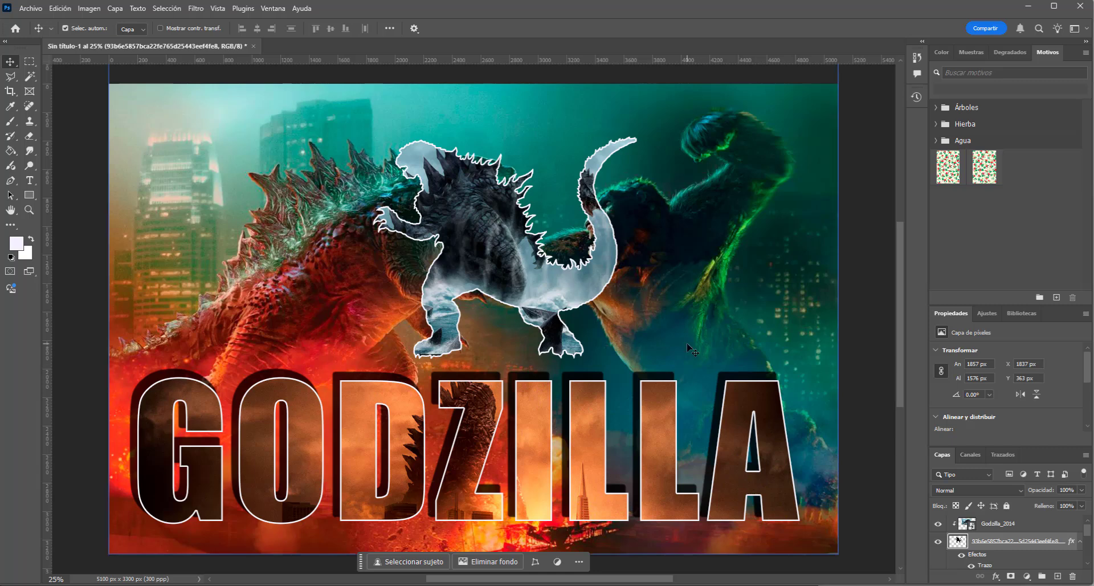
left_click(509, 399)
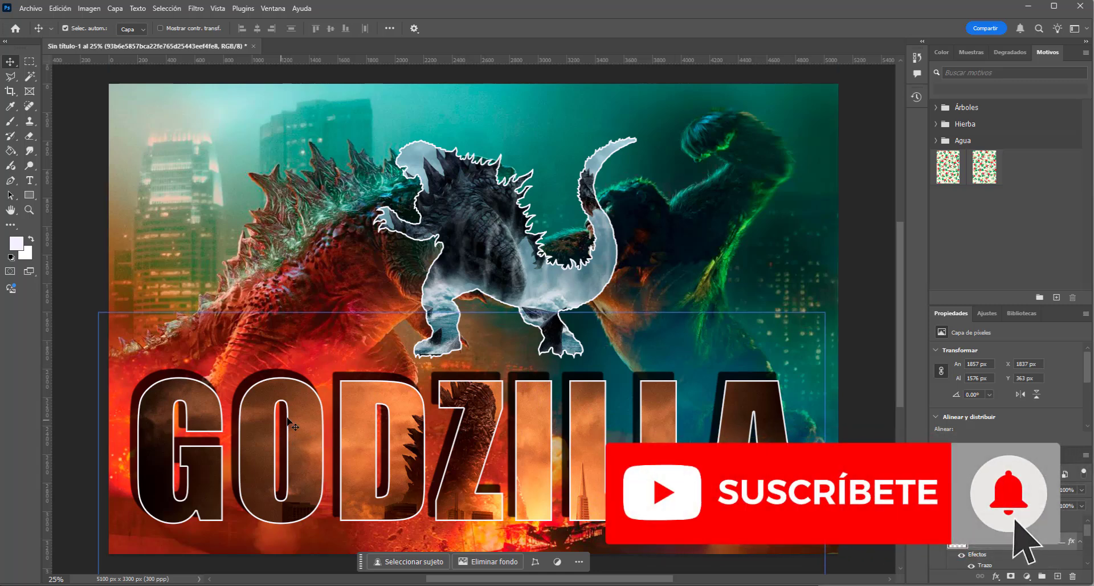
- Shift the clipped Godzilla_2014 image inside the silhouette to about X 1040 px, Y 292 px
left_click(459, 211)
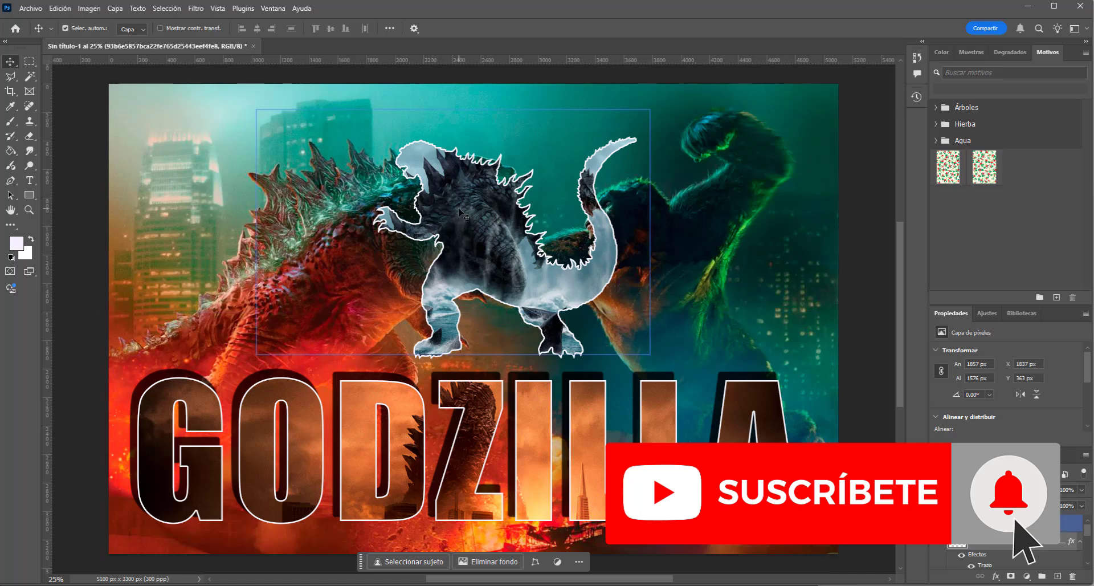
left_click_drag(459, 210, 468, 215)
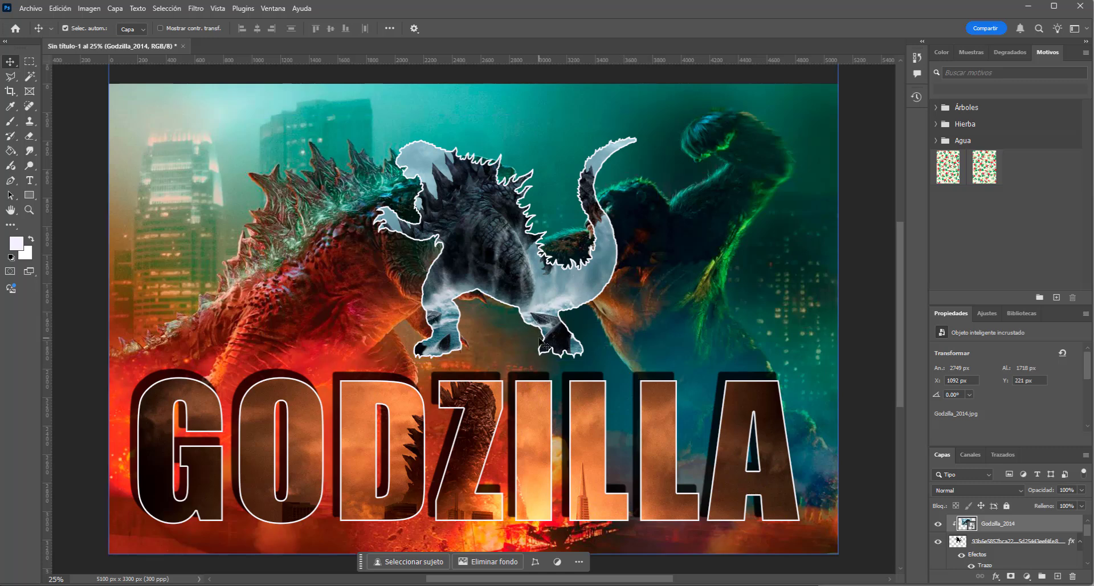
left_click_drag(547, 275, 519, 278)
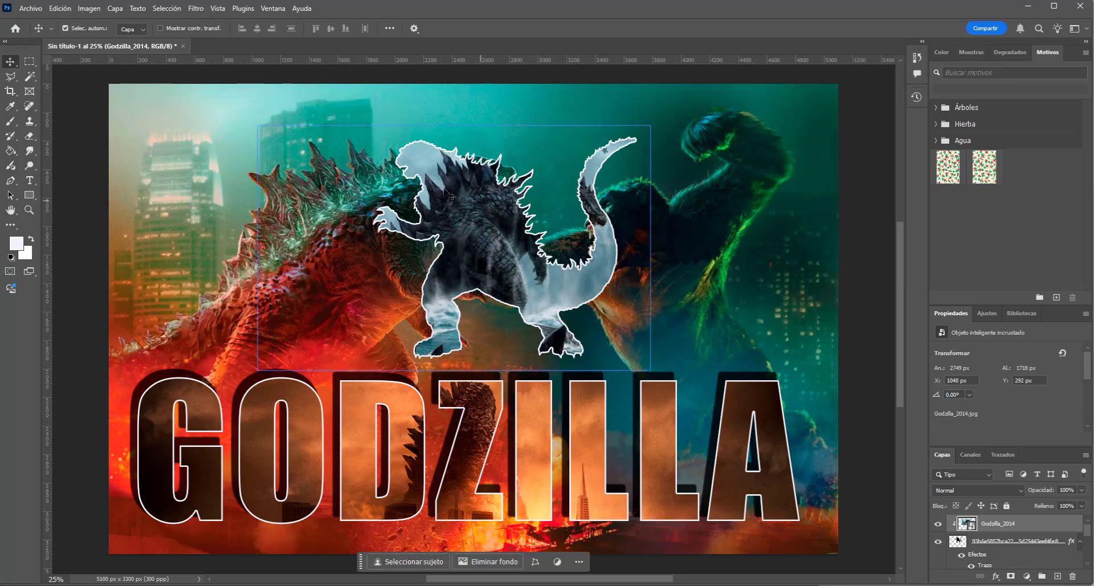
- Select the Godzilla_2014 and silhouette layers together and move the silhouette to about X 1685 px, Y 292 px
left_click(1030, 551)
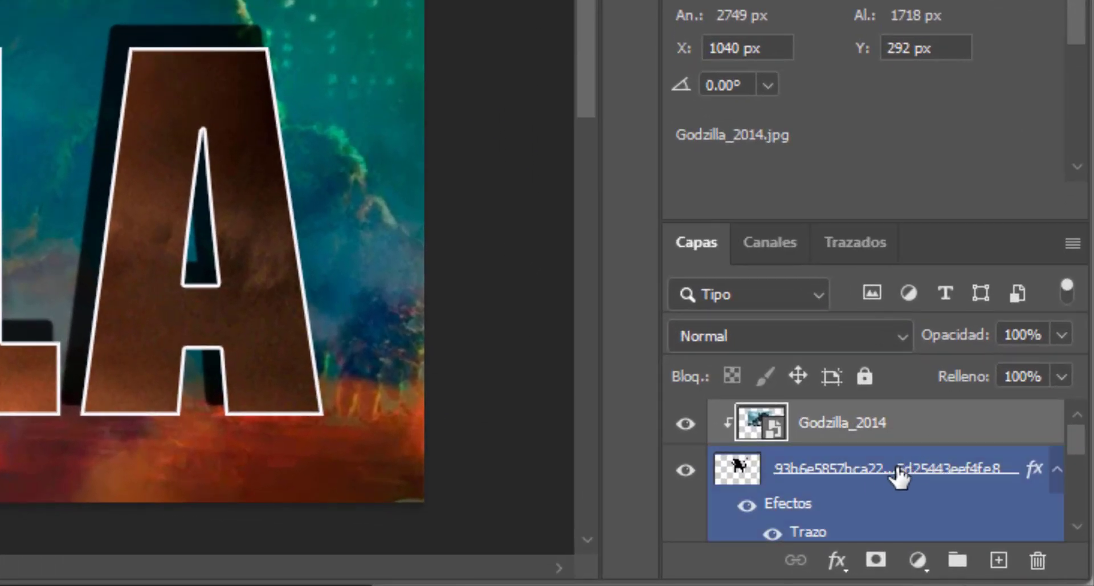
left_click(898, 477, "ctrl")
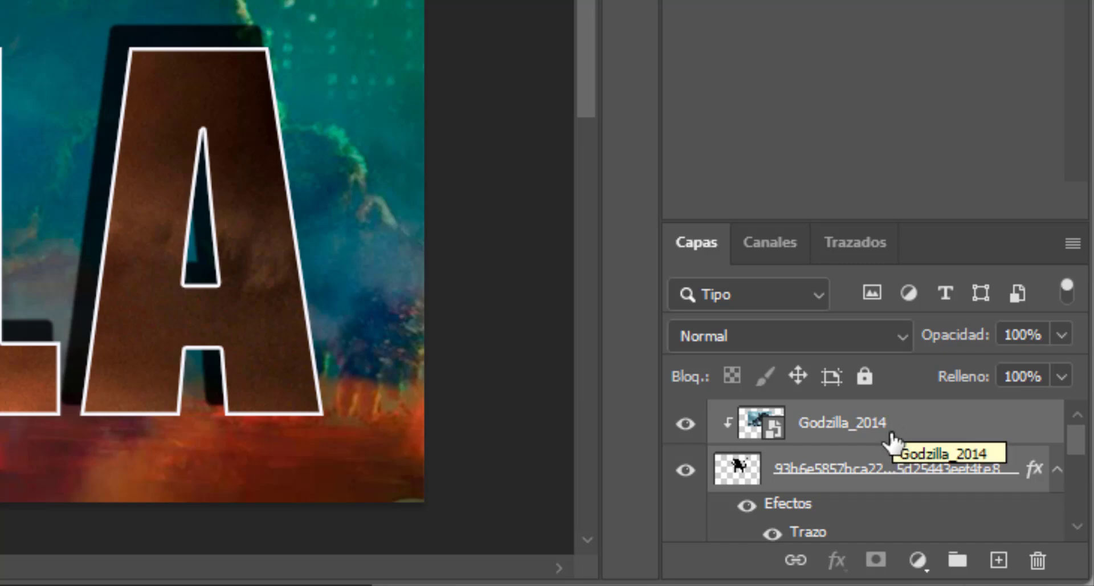
left_click(911, 428)
left_click(902, 458, "ctrl")
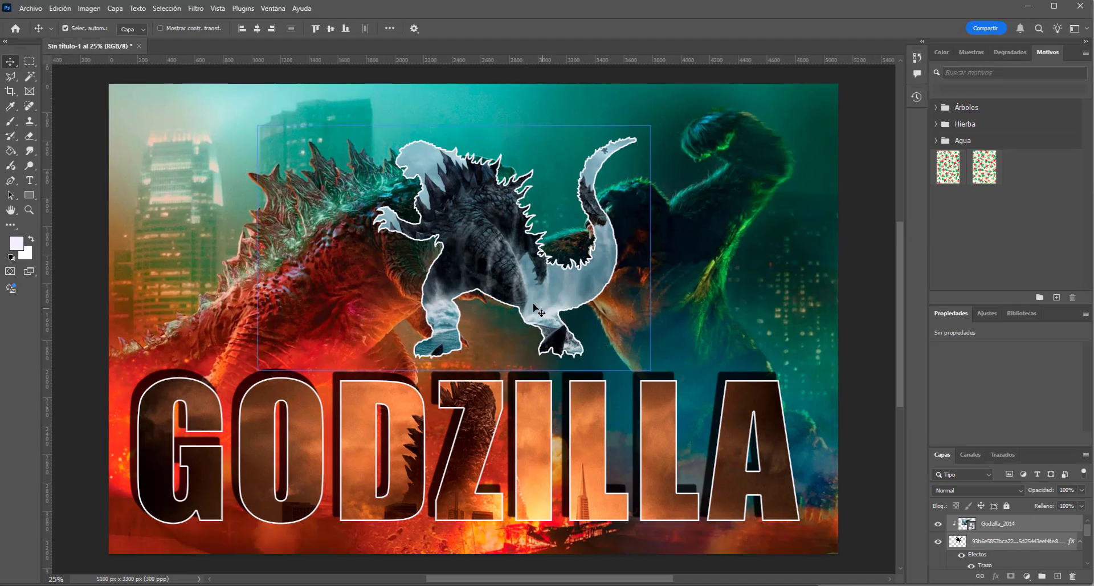
left_click_drag(484, 292, 509, 293)
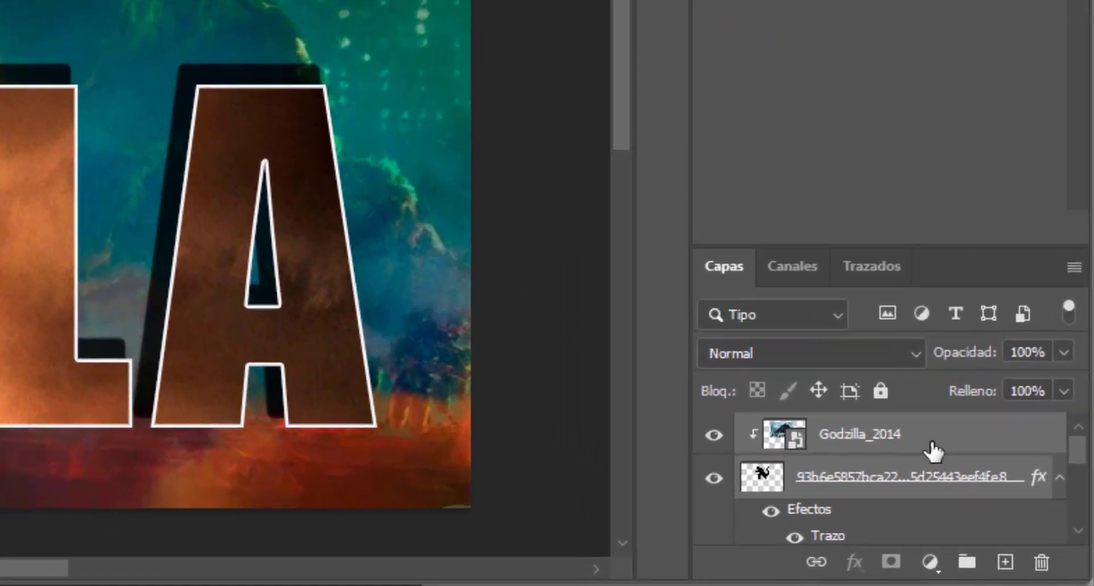
- Try merging all visible layers into one, and undo the merge
right_click(1000, 504)
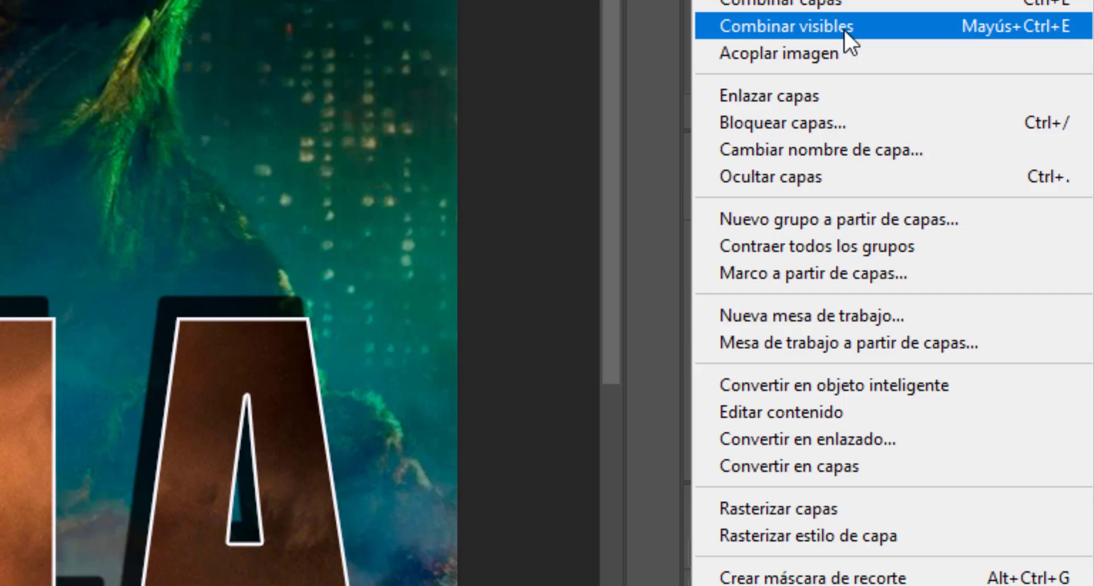
left_click(823, 95)
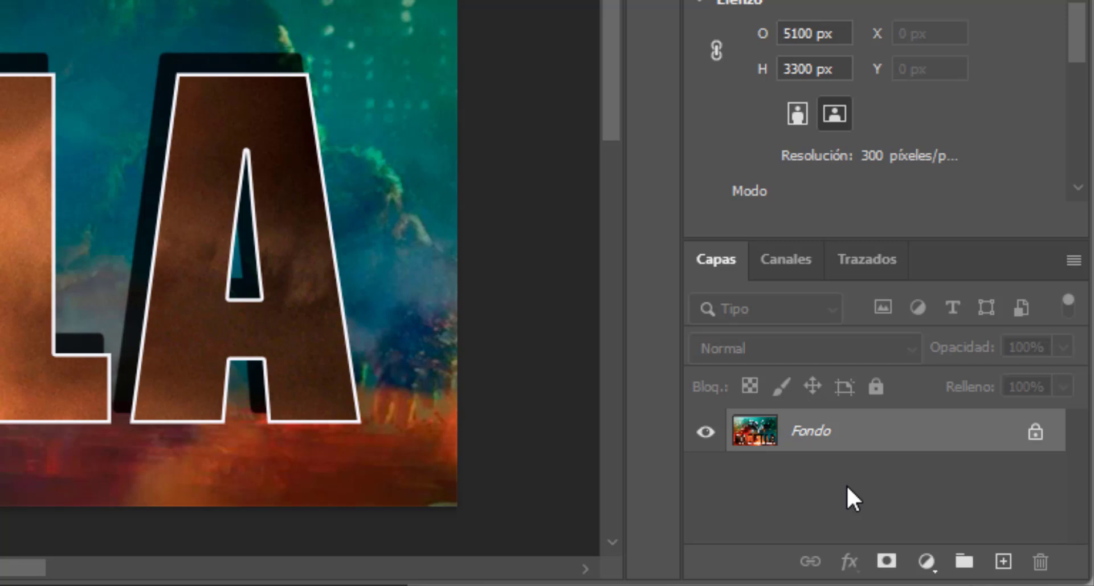
key("ctrl+z")
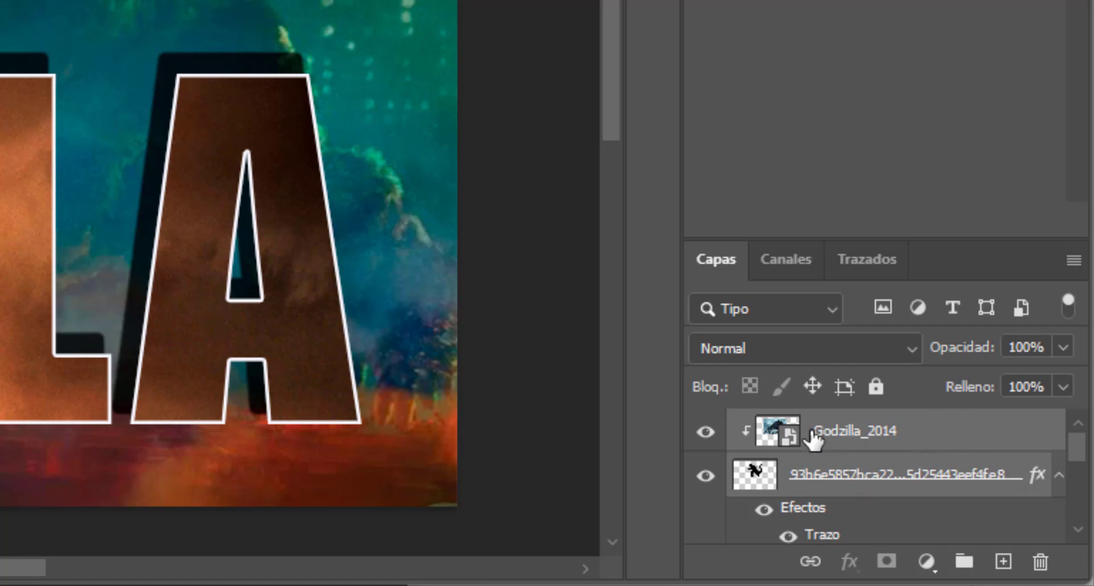
- Try merging only the Godzilla_2014 and silhouette layers and moving the merged figure
right_click(912, 429)
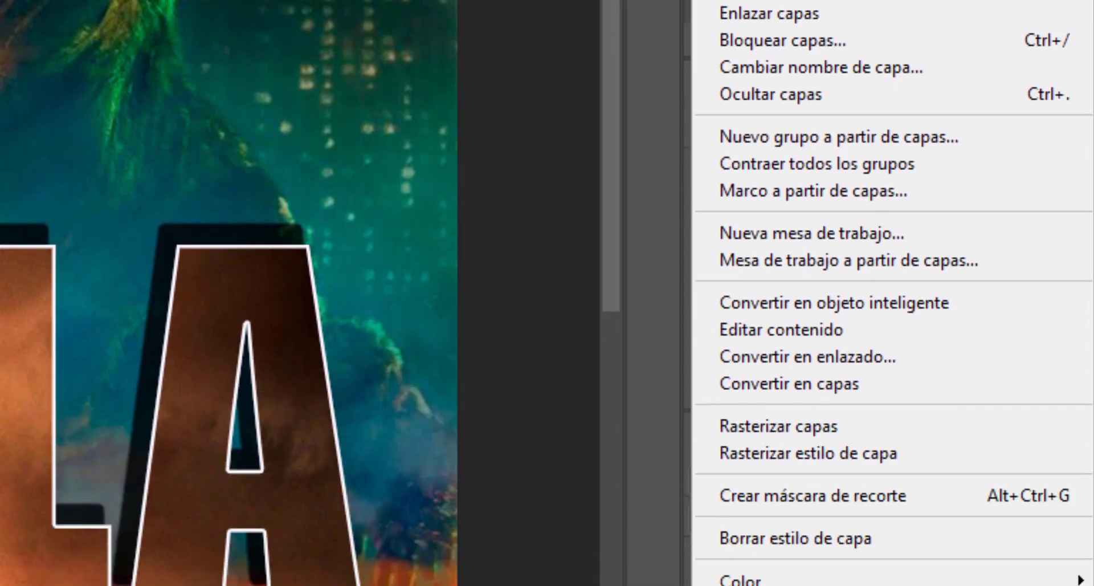
left_click(746, 188)
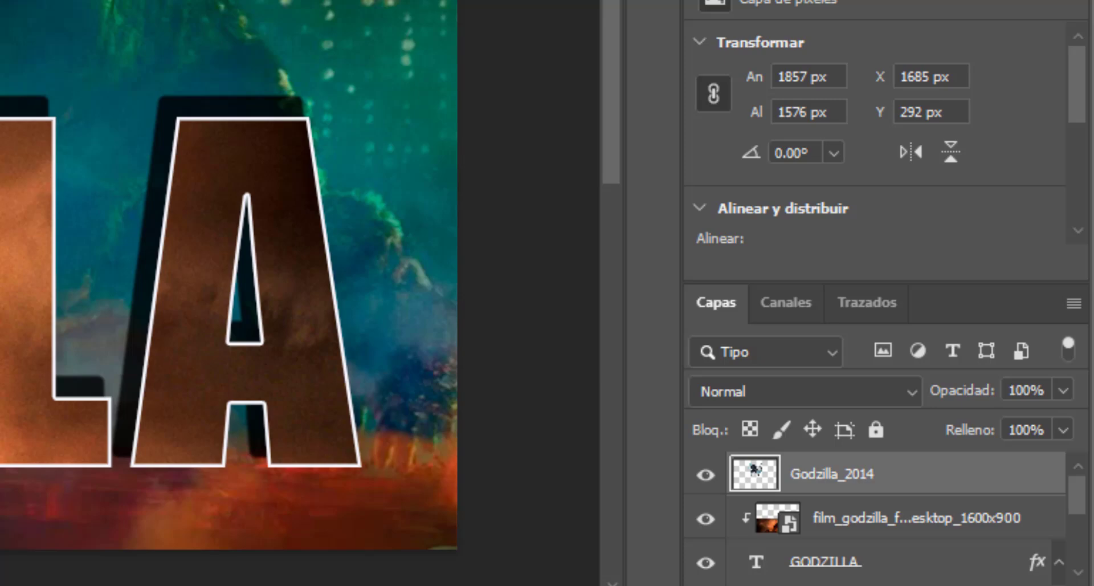
left_click_drag(539, 292, 562, 287)
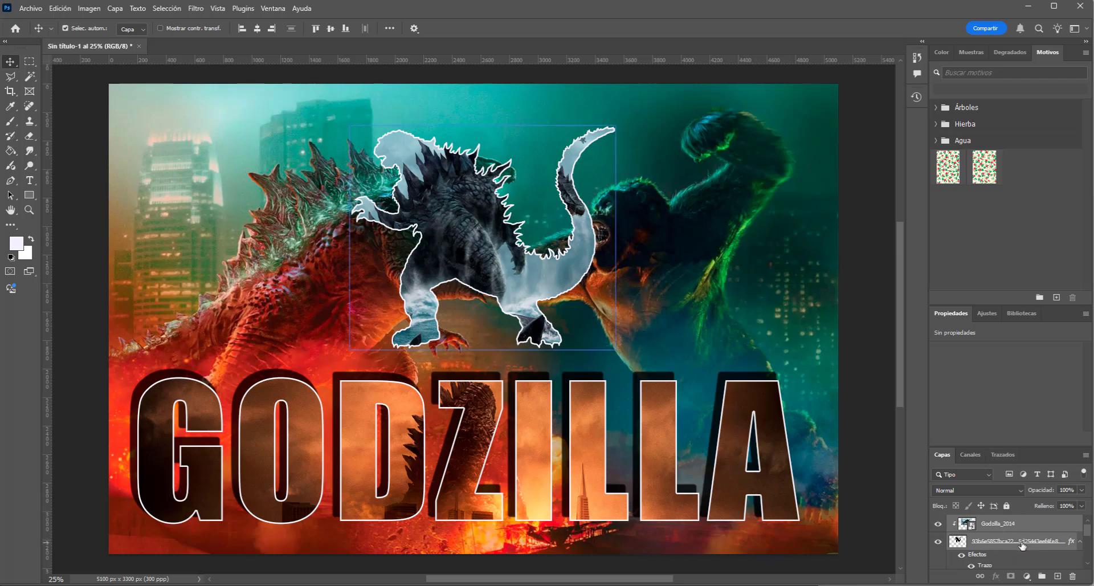
- Move the selected Godzilla_2014 and silhouette layers together over the background Godzilla, and finally over Kong near the poster's upper right corner
left_click_drag(490, 258, 260, 261)
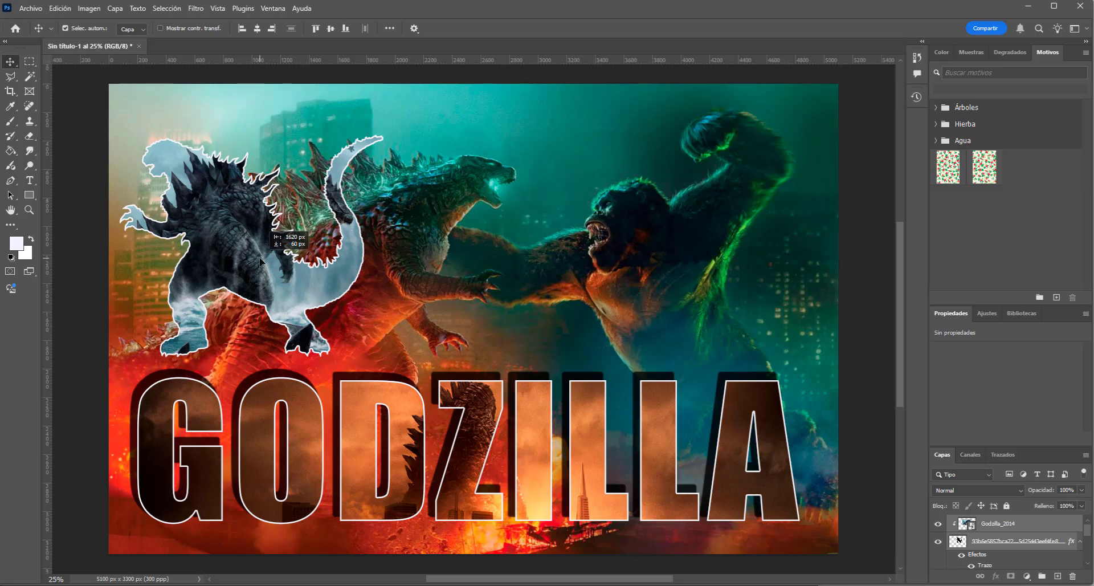
left_click_drag(260, 262, 281, 259)
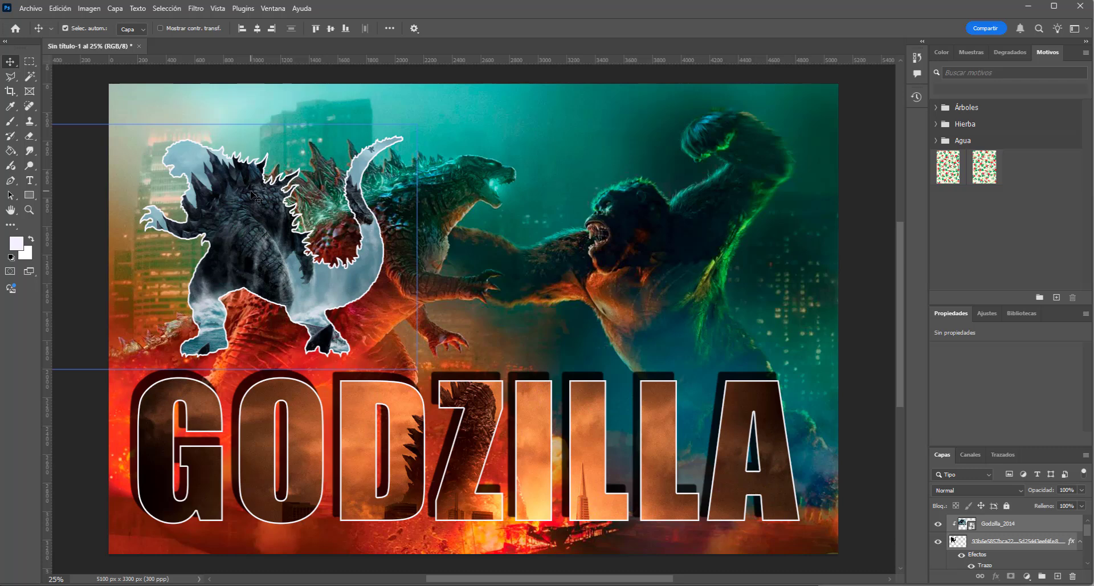
left_click_drag(255, 196, 676, 149)
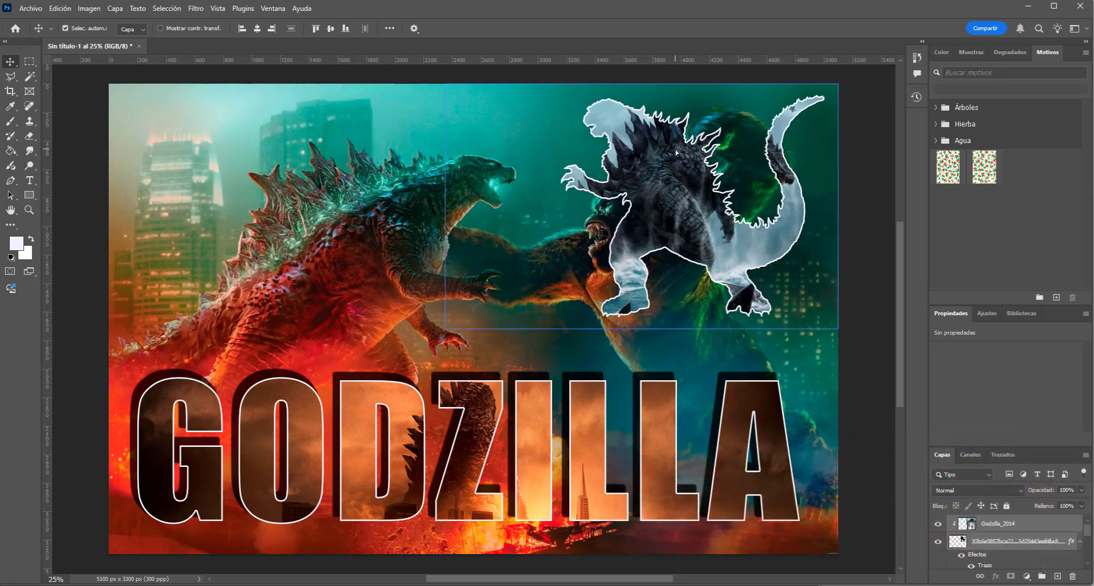